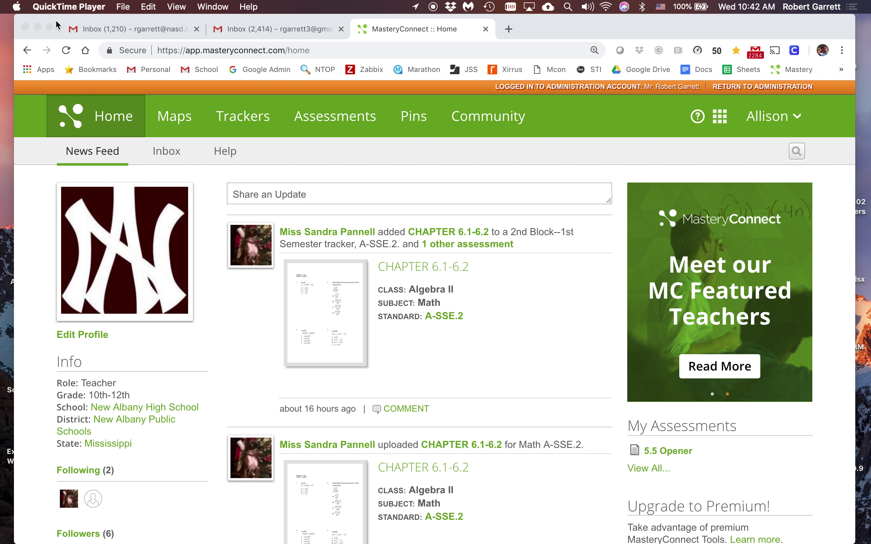
Step: Move the Chrome window to the lower right and reposition the Perimeter 5 question quiz.pdf icon on the desktop
{"action": "left_click_drag", "start_coordinate": [55, 19], "coordinate": [389, 20]}
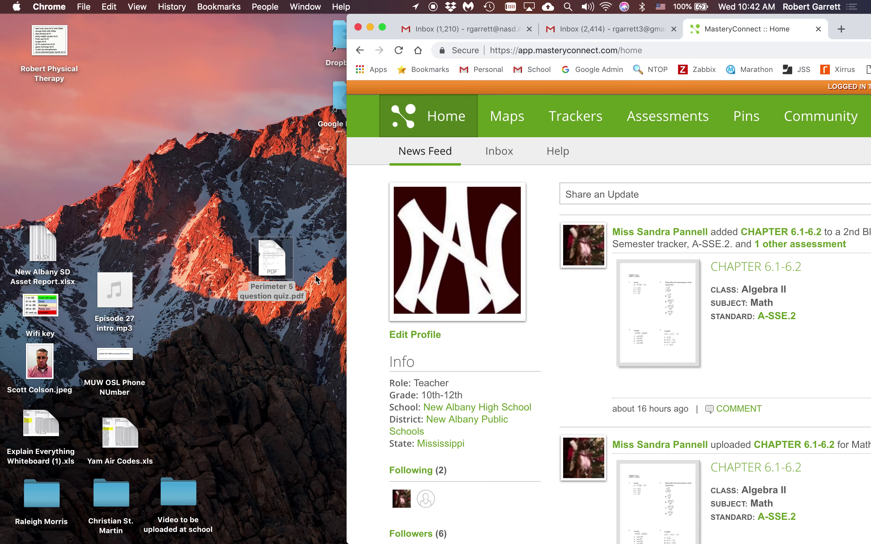
{"action": "left_click_drag", "start_coordinate": [275, 262], "coordinate": [215, 205]}
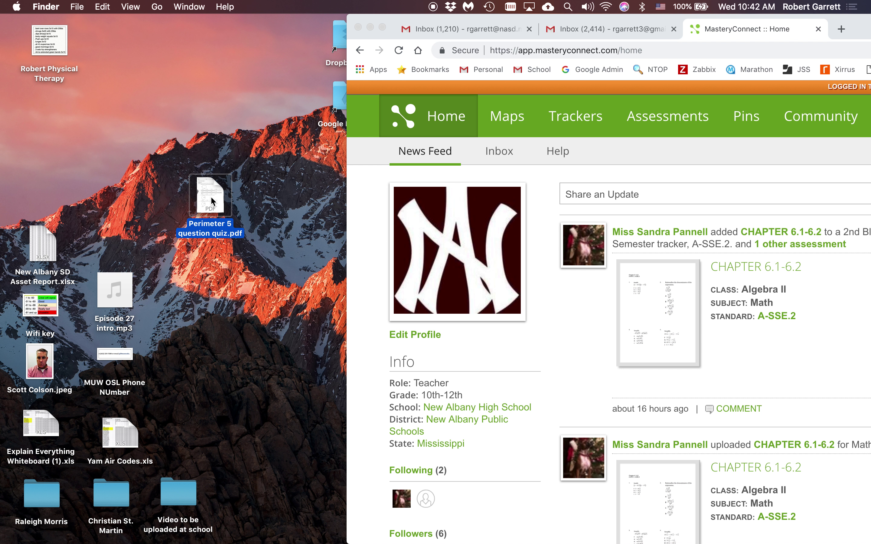
Step: Open Perimeter 5 question quiz.pdf in Preview, scroll through questions 1–5, then close it
{"action": "double_click", "coordinate": [211, 198]}
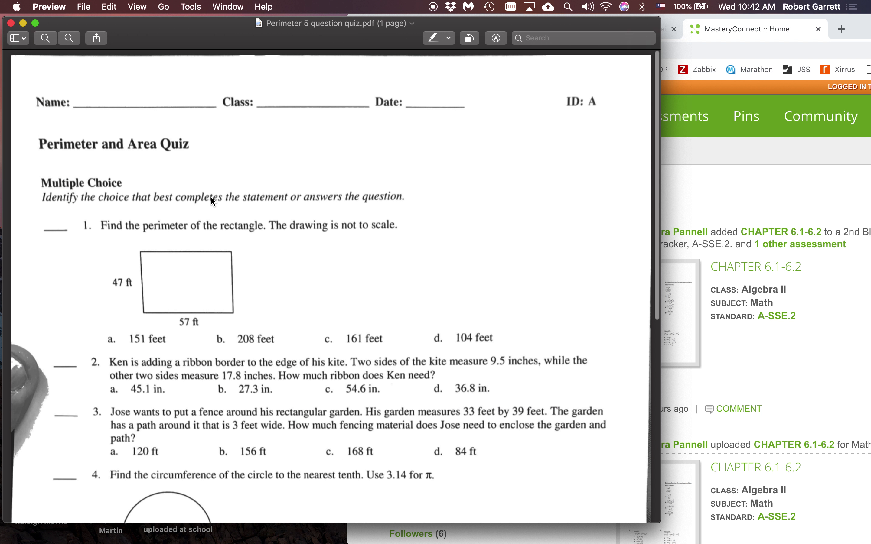
{"action": "scroll", "coordinate": [173, 310], "scroll_direction": "down", "scroll_amount": 4}
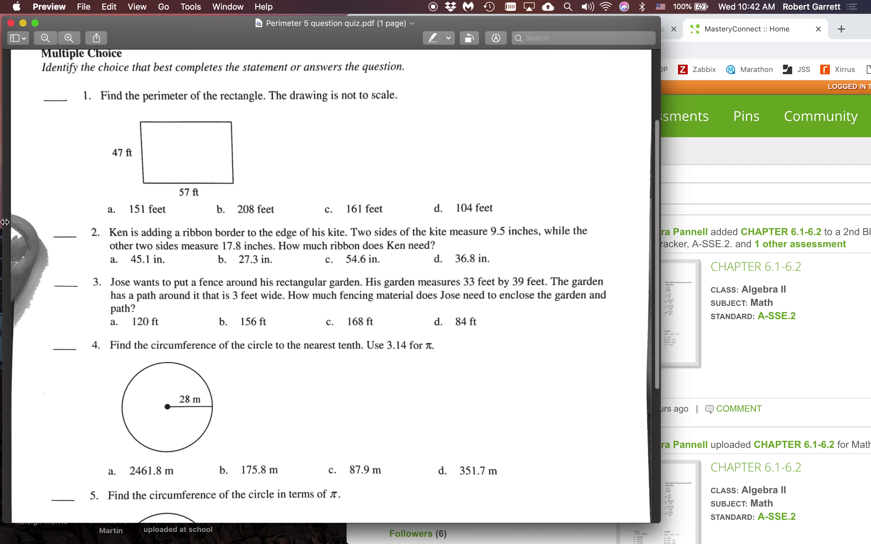
{"action": "scroll", "coordinate": [218, 359], "scroll_direction": "down", "scroll_amount": 5}
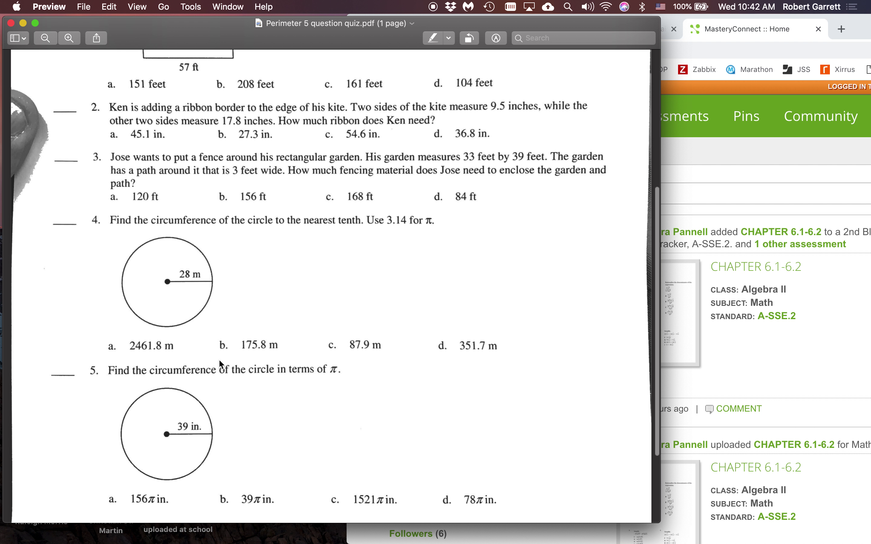
{"action": "scroll", "coordinate": [219, 359], "scroll_direction": "up", "scroll_amount": 8}
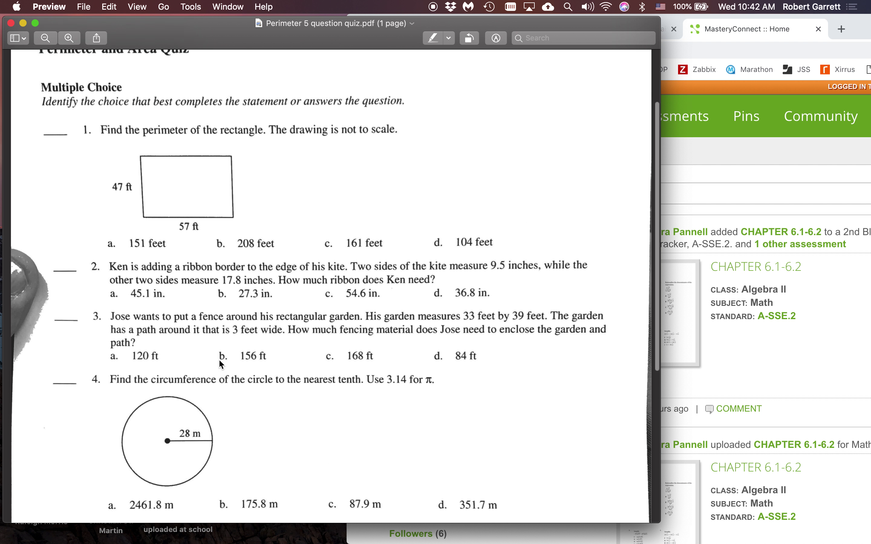
{"action": "scroll", "coordinate": [218, 360], "scroll_direction": "down", "scroll_amount": 5}
{"action": "scroll", "coordinate": [218, 359], "scroll_direction": "down", "scroll_amount": 4}
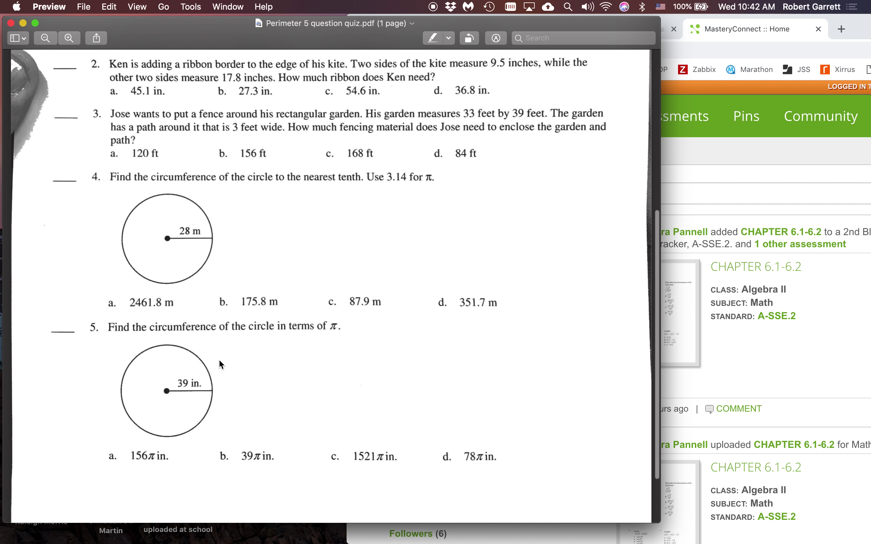
{"action": "scroll", "coordinate": [218, 360], "scroll_direction": "up", "scroll_amount": 6}
{"action": "scroll", "coordinate": [220, 359], "scroll_direction": "up", "scroll_amount": 1}
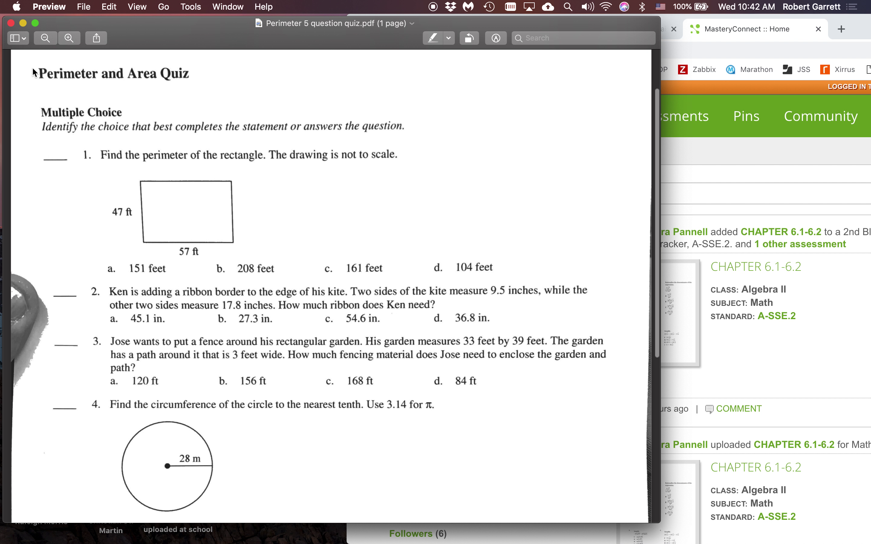
{"action": "left_click", "coordinate": [11, 23]}
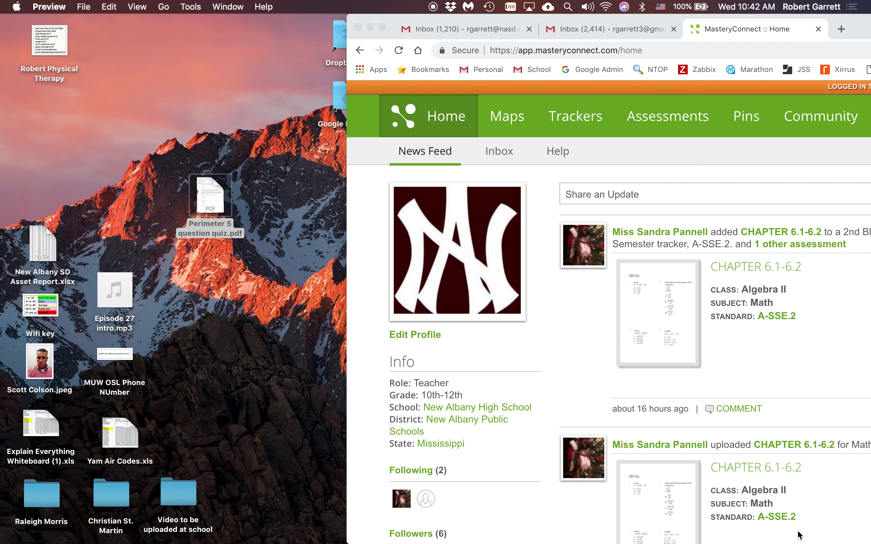
{"action": "left_click", "coordinate": [785, 528]}
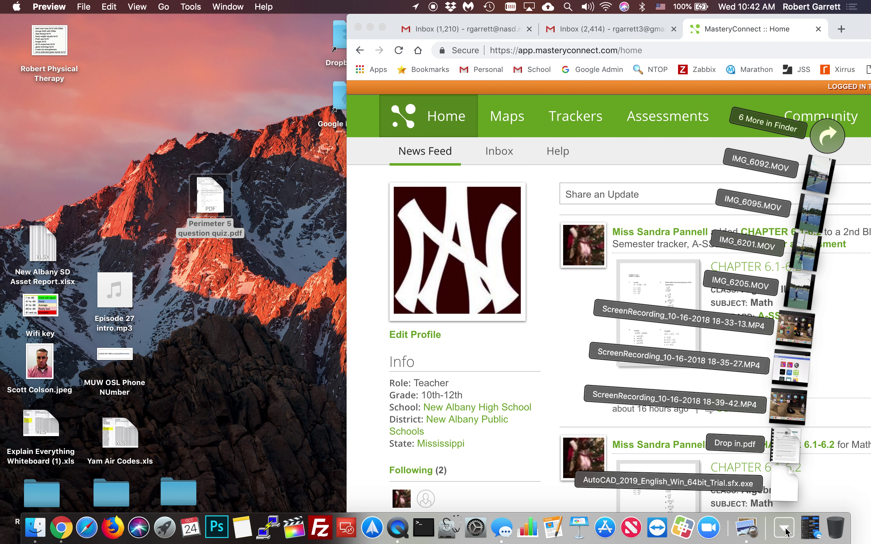
{"action": "left_click", "coordinate": [785, 531]}
{"action": "left_click", "coordinate": [341, 101]}
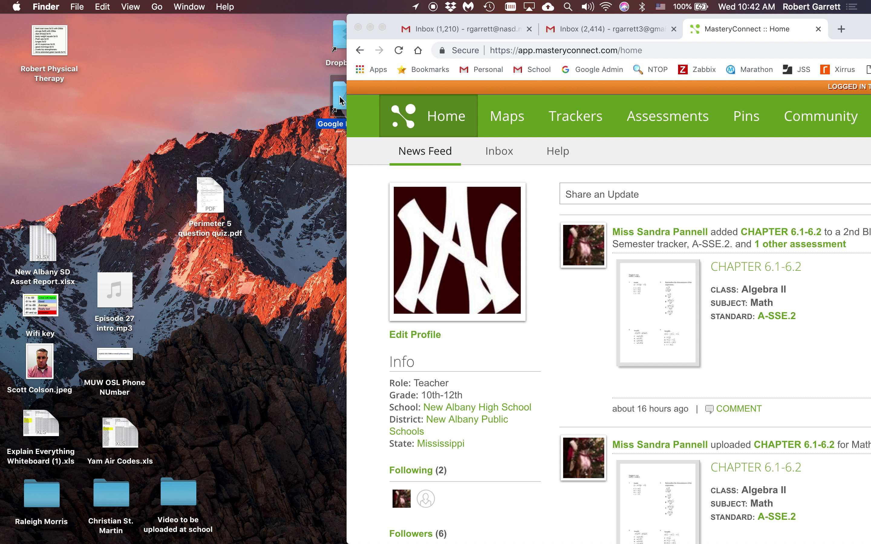
{"action": "double_click", "coordinate": [340, 101]}
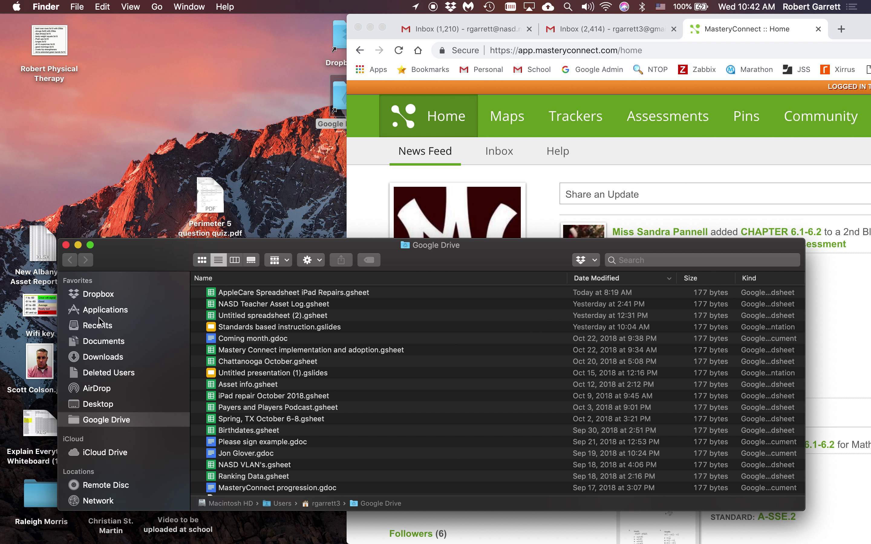
{"action": "left_click", "coordinate": [101, 357]}
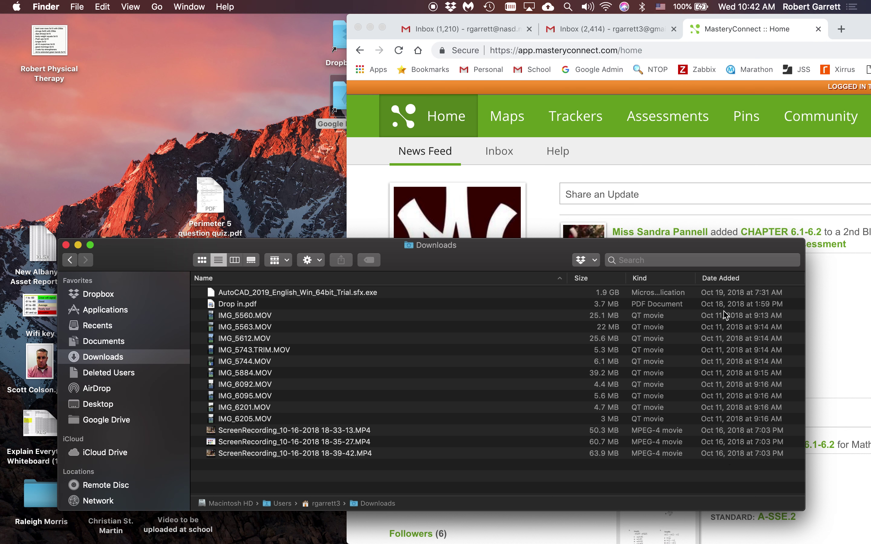
{"action": "left_click", "coordinate": [66, 245]}
{"action": "double_click", "coordinate": [337, 101]}
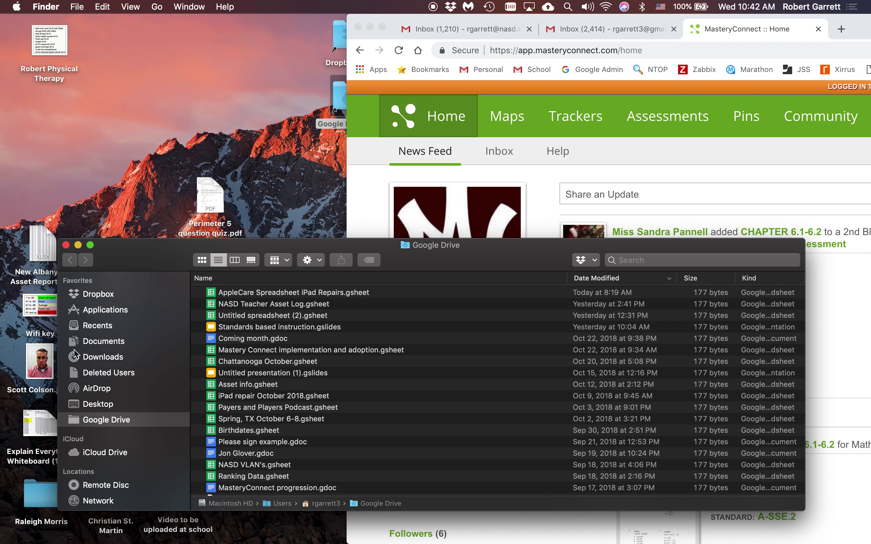
{"action": "left_click", "coordinate": [93, 359]}
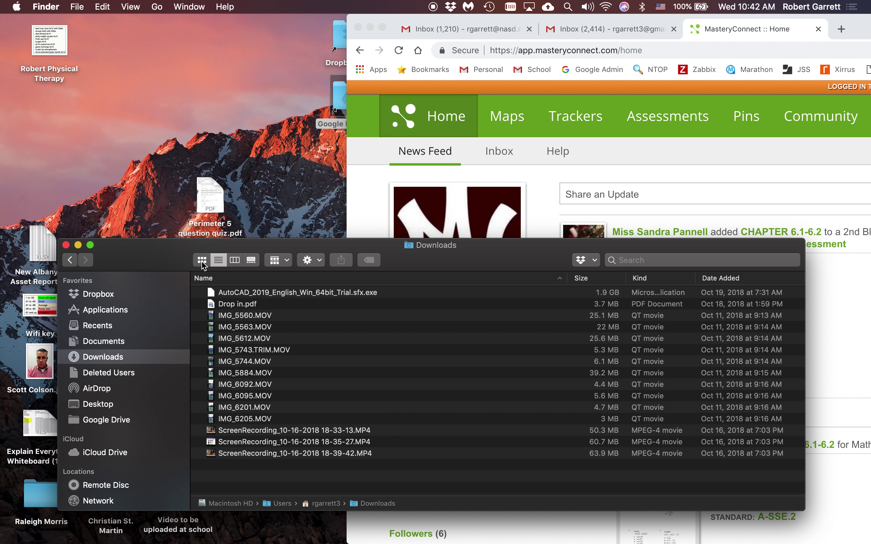
{"action": "left_click", "coordinate": [235, 262]}
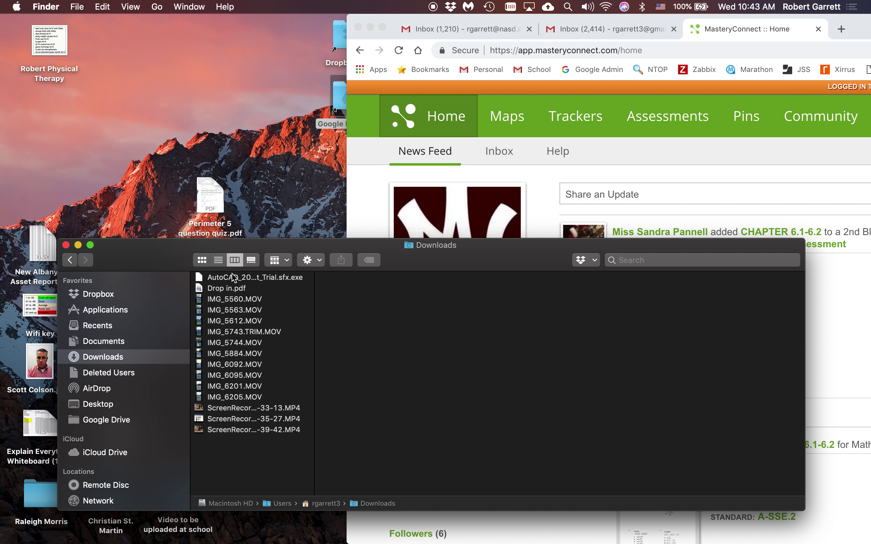
{"action": "left_click", "coordinate": [229, 299]}
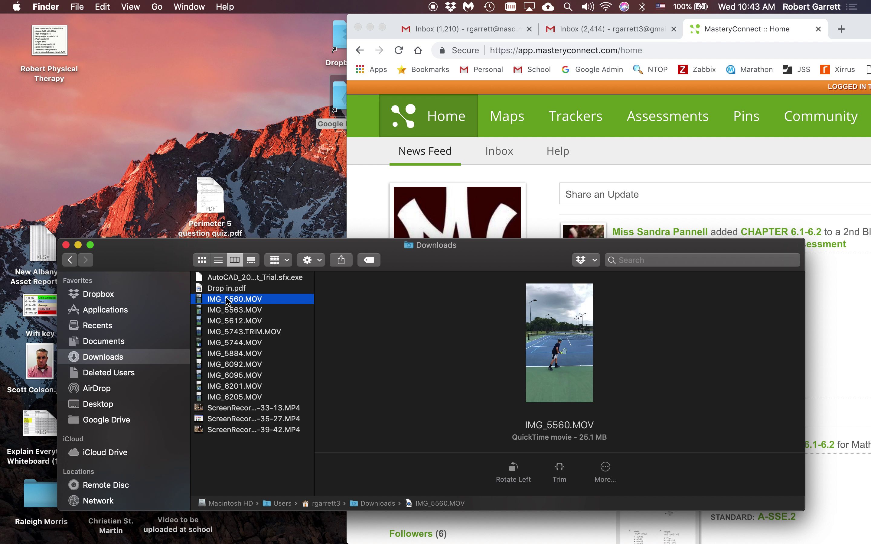
{"action": "left_click", "coordinate": [218, 260]}
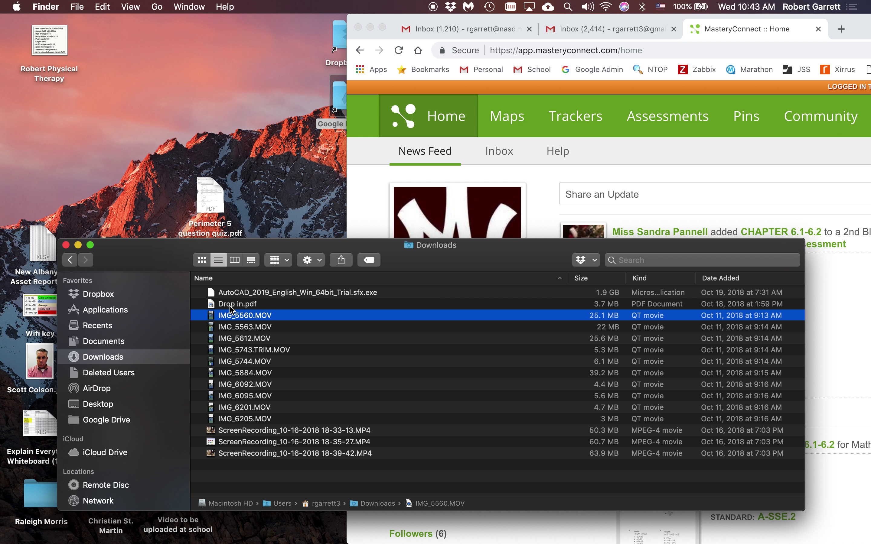
{"action": "left_click", "coordinate": [202, 260]}
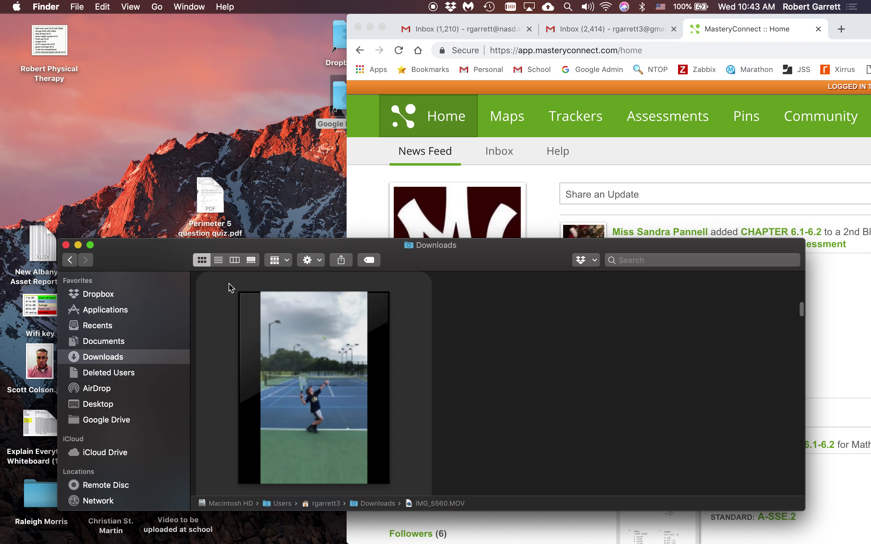
{"action": "mouse_move", "coordinate": [262, 326]}
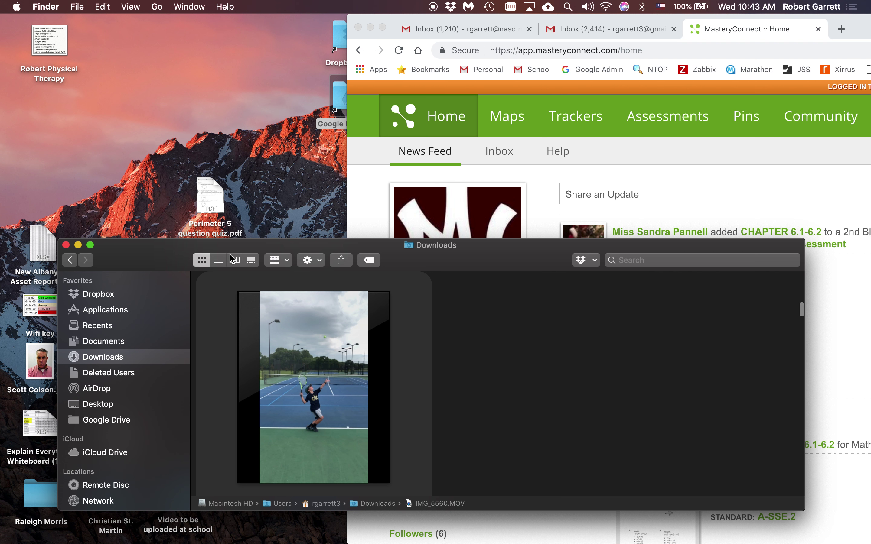
{"action": "left_click", "coordinate": [218, 260]}
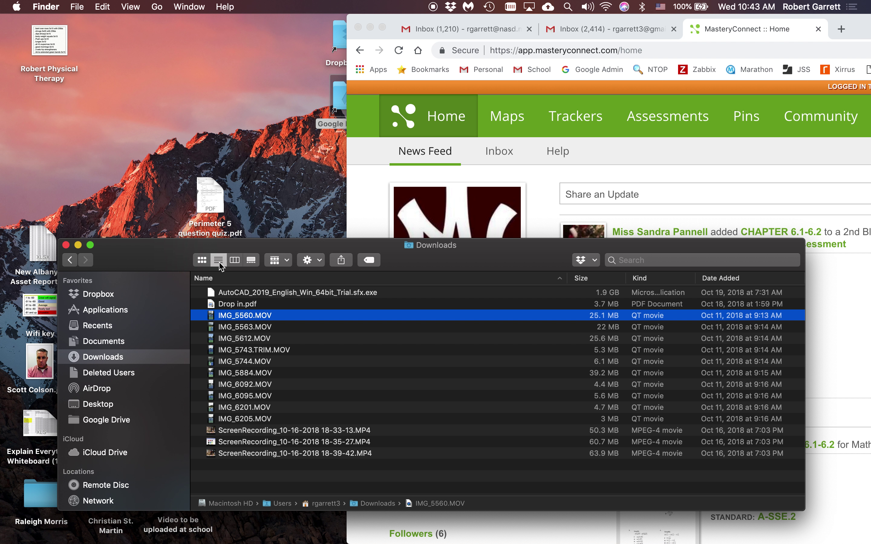
{"action": "left_click", "coordinate": [66, 246]}
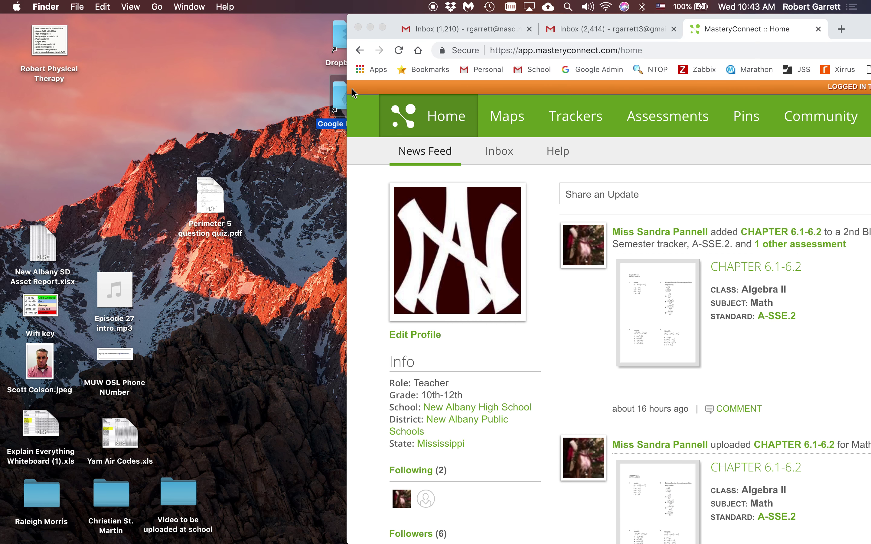
Step: From the Geometry curriculum map, choose Add Assessment > Create New Assessment
{"action": "left_click_drag", "start_coordinate": [390, 14], "coordinate": [66, 4]}
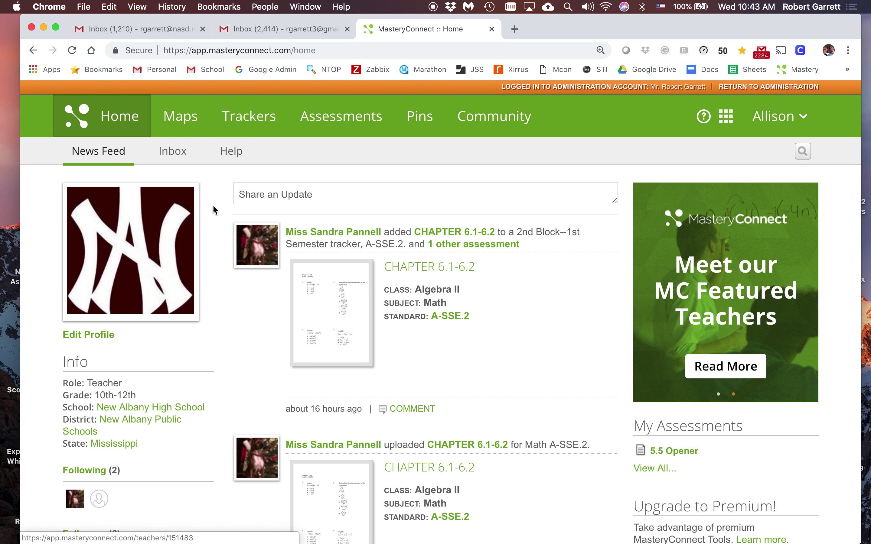
{"action": "left_click", "coordinate": [181, 121]}
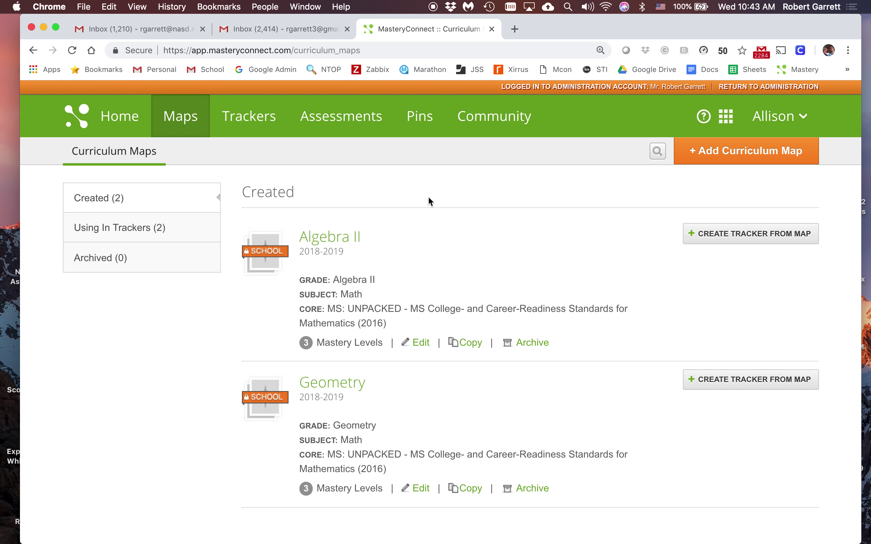
{"action": "left_click", "coordinate": [346, 384]}
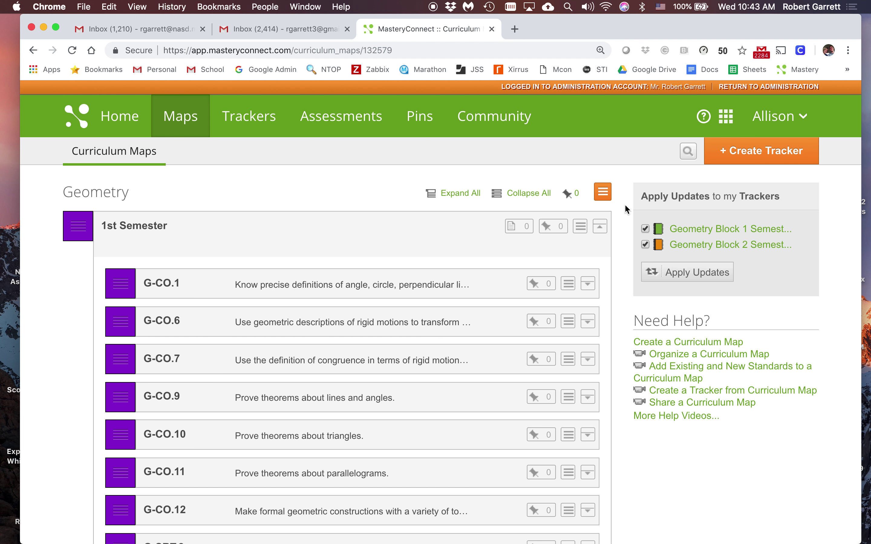
{"action": "left_click", "coordinate": [602, 192]}
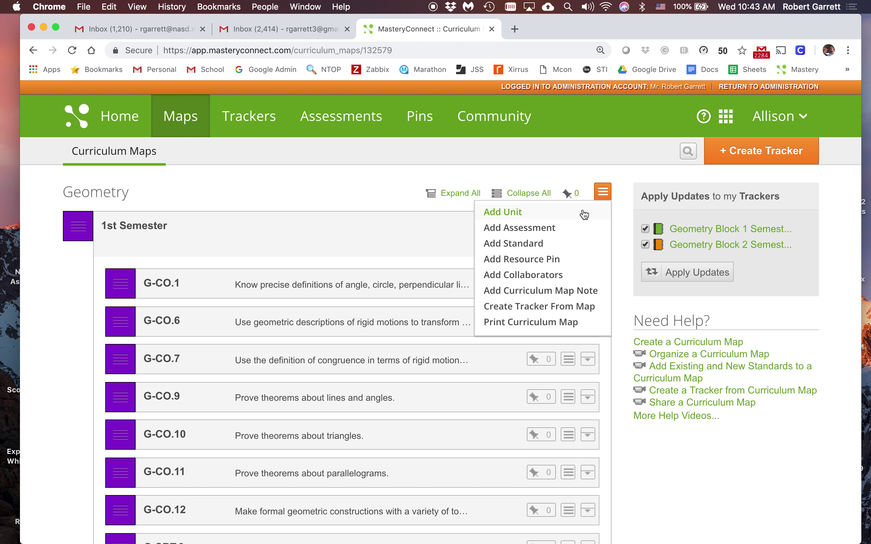
{"action": "left_click", "coordinate": [552, 227]}
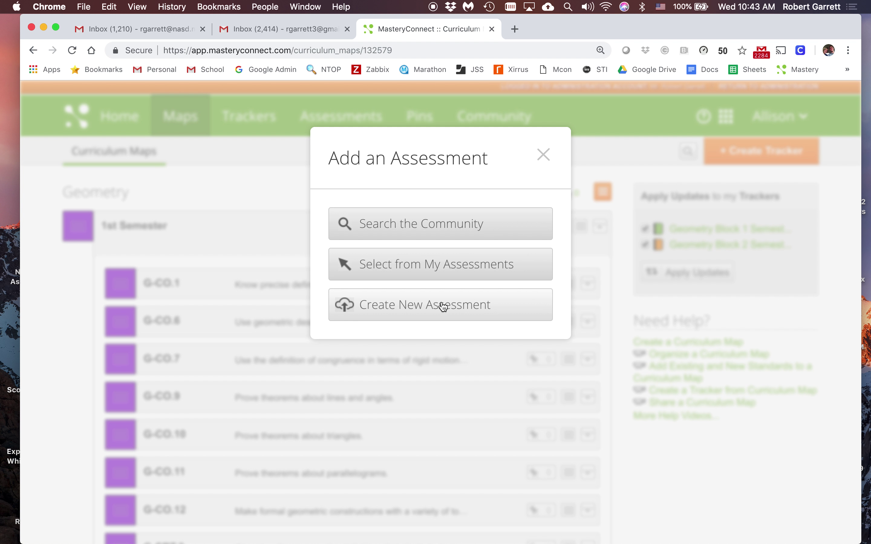
{"action": "left_click", "coordinate": [443, 306]}
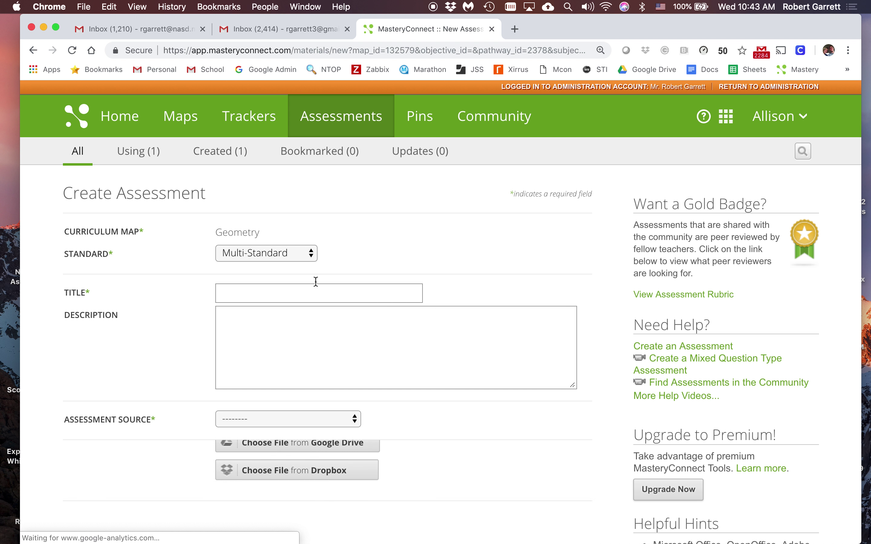
Step: Enter 'Example From Camera and paper' as the assessment title
{"action": "left_click", "coordinate": [261, 297]}
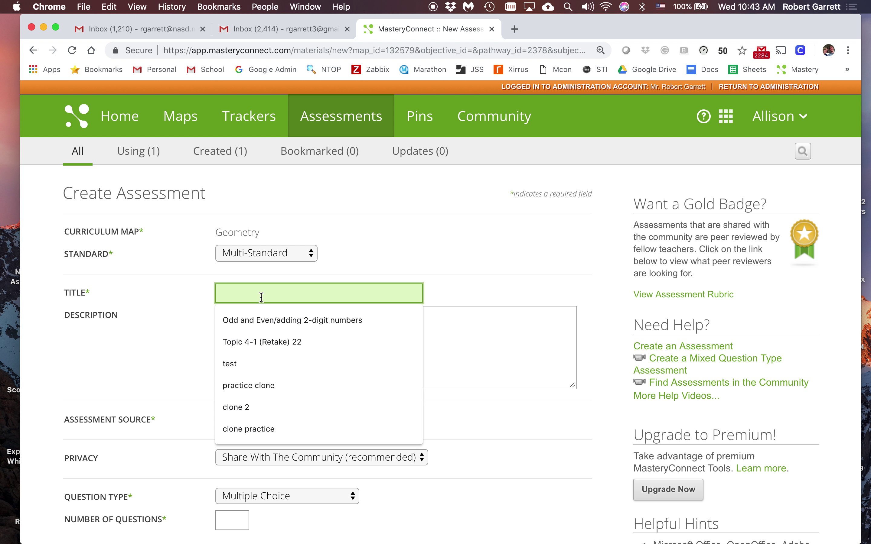
{"action": "type", "text": "Example"}
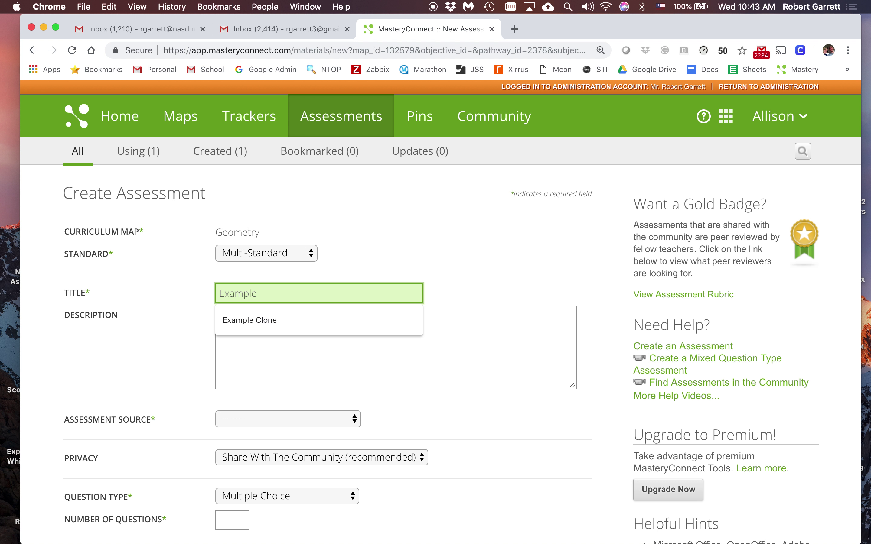
{"action": "type", "text": " From Camera and paper"}
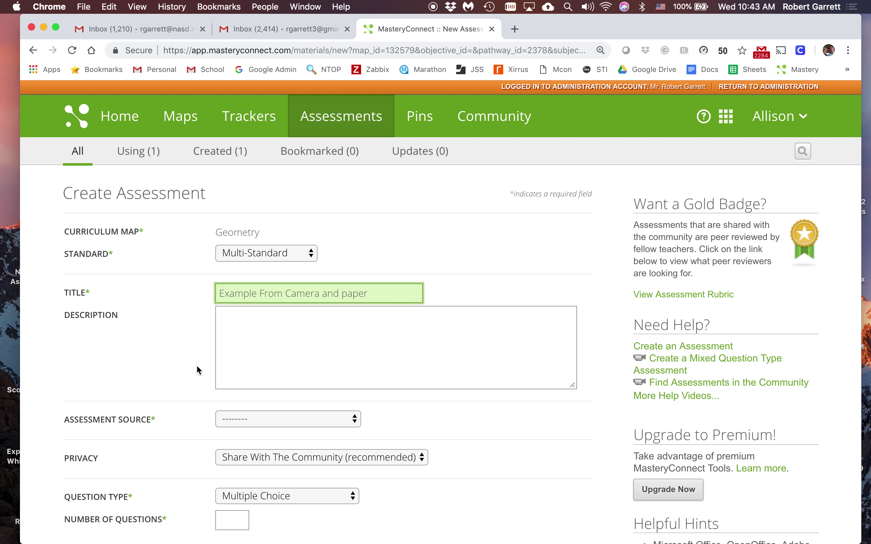
{"action": "scroll", "coordinate": [171, 402], "scroll_direction": "down", "scroll_amount": 4}
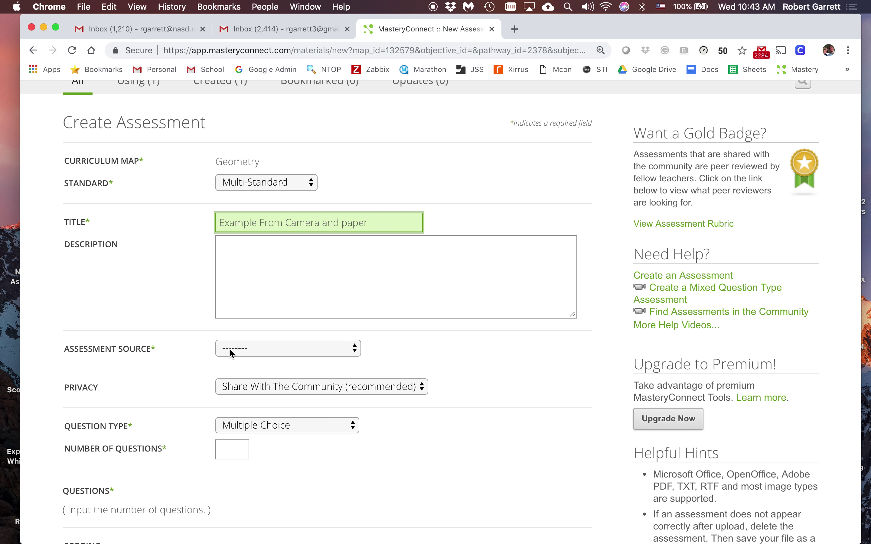
{"action": "left_click_drag", "start_coordinate": [67, 23], "coordinate": [393, 22]}
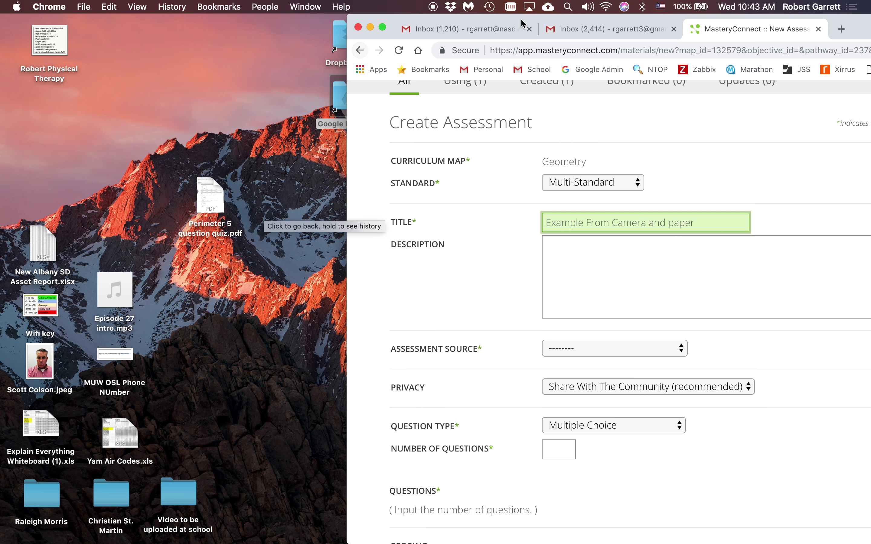
{"action": "left_click_drag", "start_coordinate": [393, 23], "coordinate": [54, 3]}
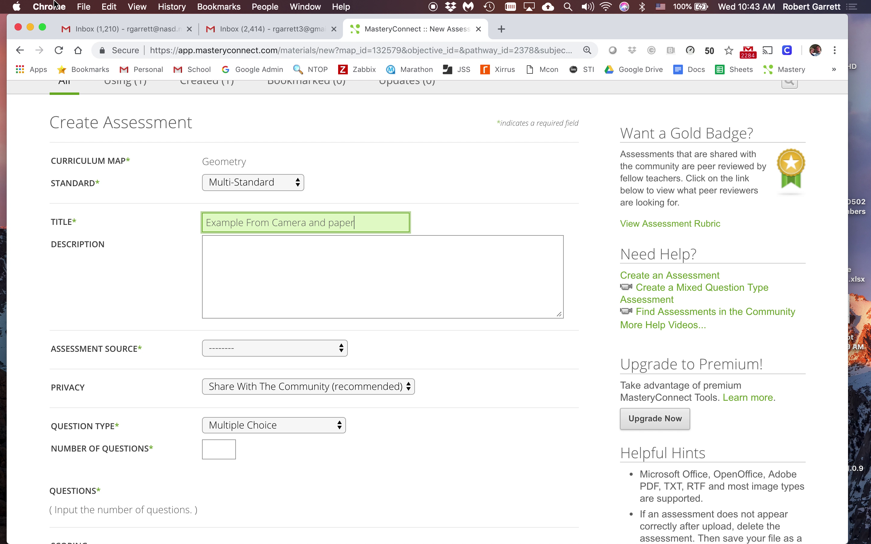
{"action": "left_click", "coordinate": [501, 29]}
Step: Load the Youtube Video Manager bookmark from the bookmarks overflow in the new tab
{"action": "left_click", "coordinate": [833, 69]}
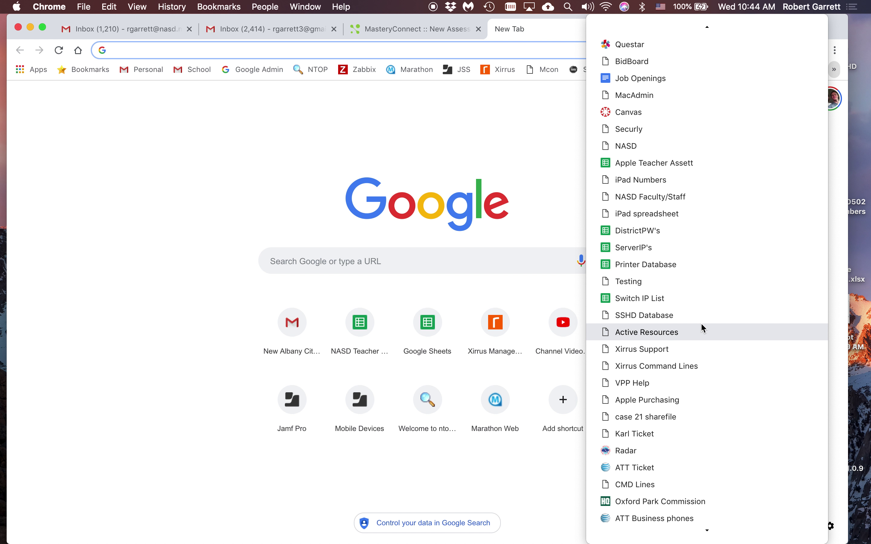
{"action": "scroll", "coordinate": [702, 325], "scroll_direction": "down", "scroll_amount": 2}
{"action": "scroll", "coordinate": [701, 323], "scroll_direction": "down", "scroll_amount": 3}
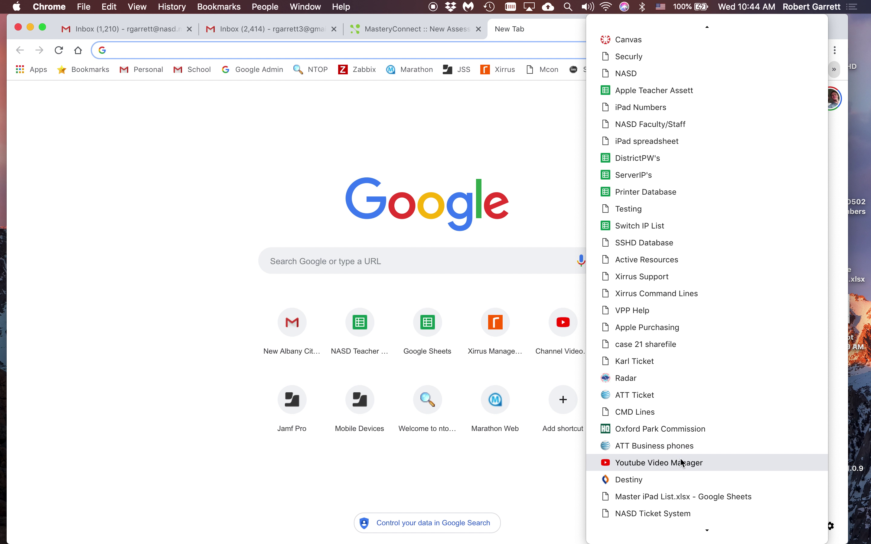
{"action": "left_click", "coordinate": [680, 461]}
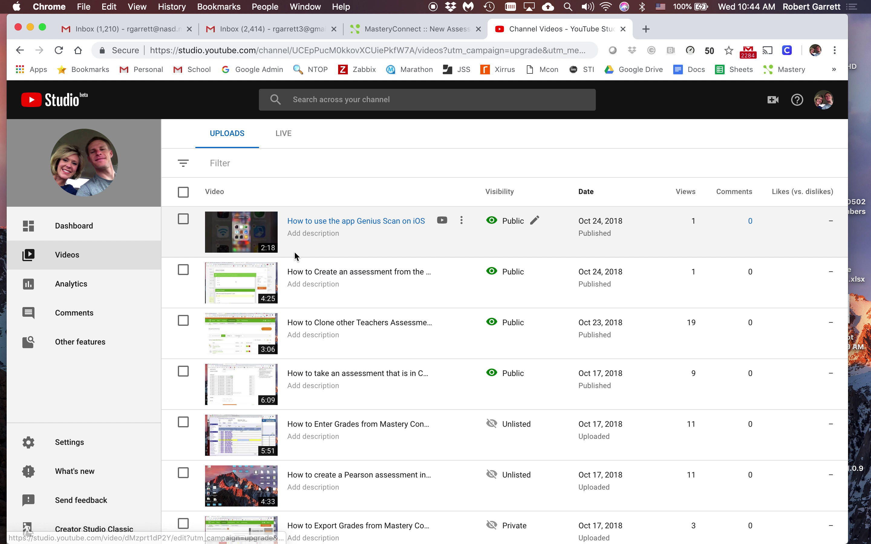
Step: Play the 'How to use the app Genius Scan on iOS' video, pause at 0:30, then return to MasteryConnect
{"action": "left_click", "coordinate": [309, 226]}
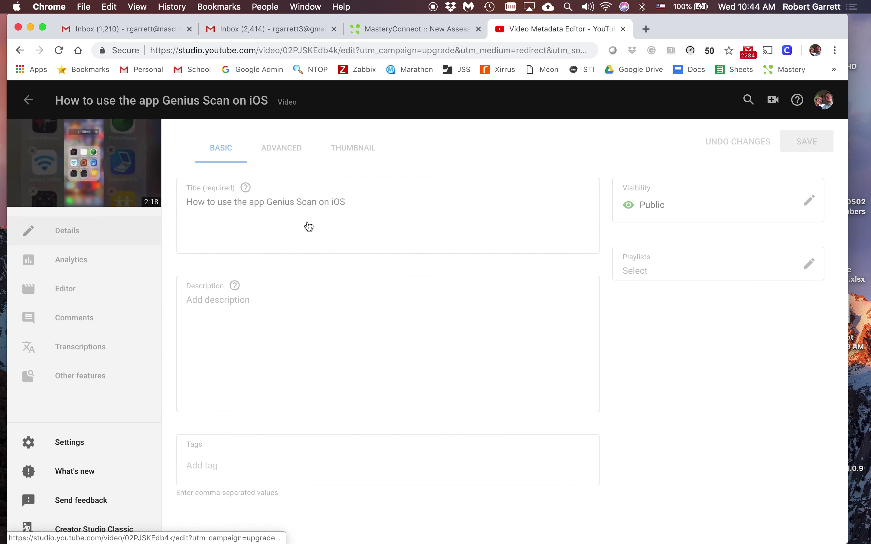
{"action": "left_click", "coordinate": [29, 100]}
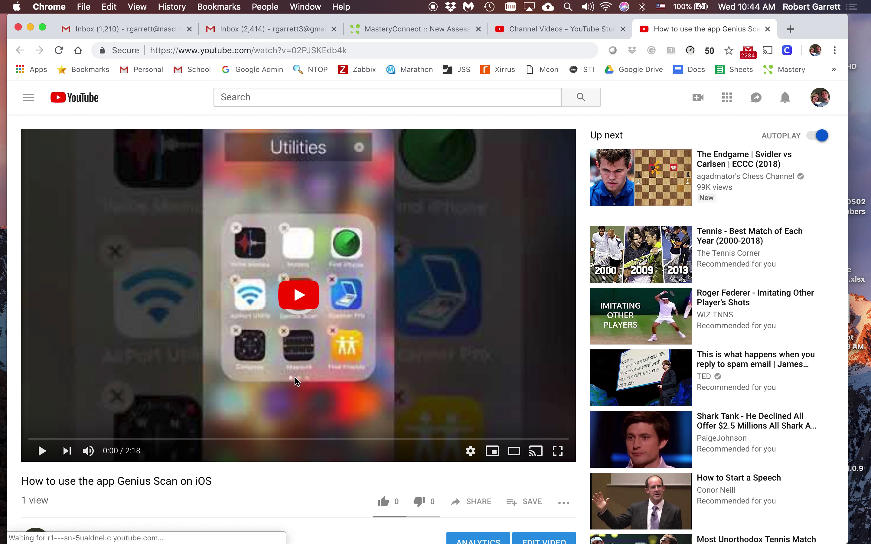
{"action": "left_click", "coordinate": [49, 439]}
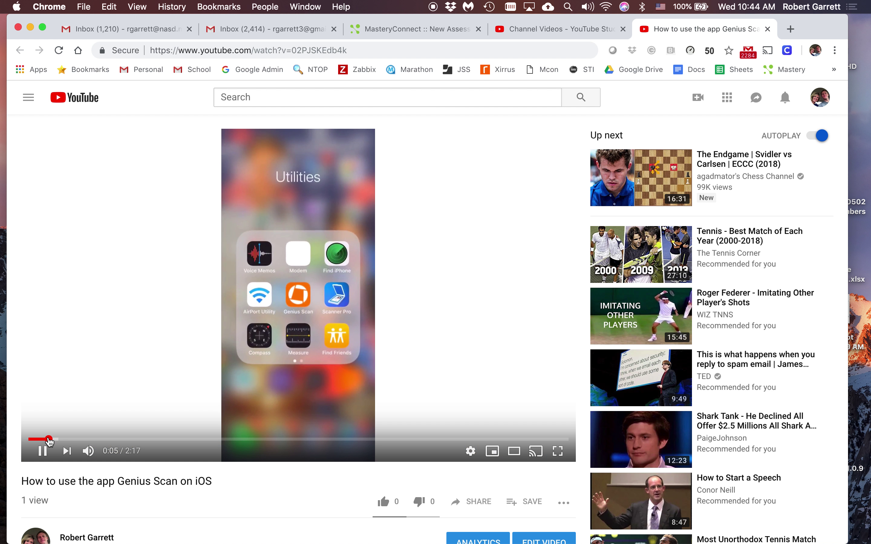
{"action": "left_click", "coordinate": [237, 374]}
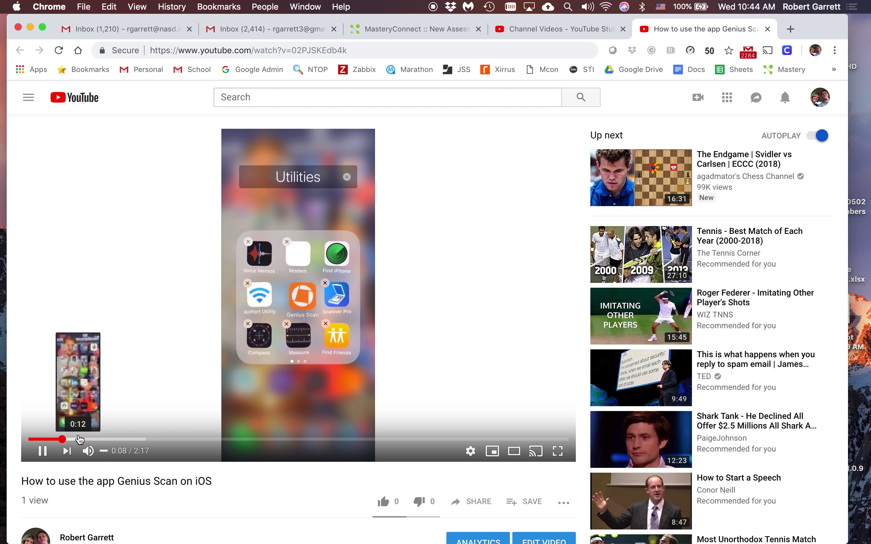
{"action": "left_click", "coordinate": [79, 439]}
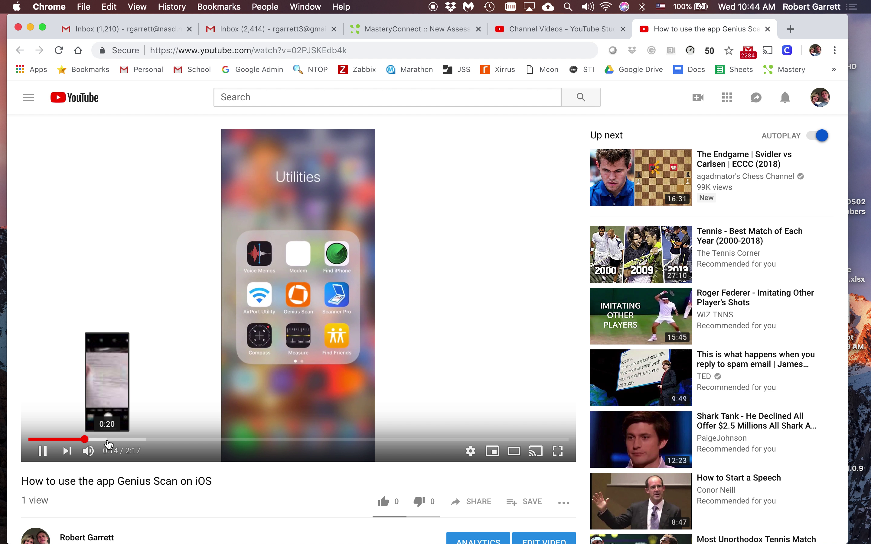
{"action": "left_click", "coordinate": [110, 440]}
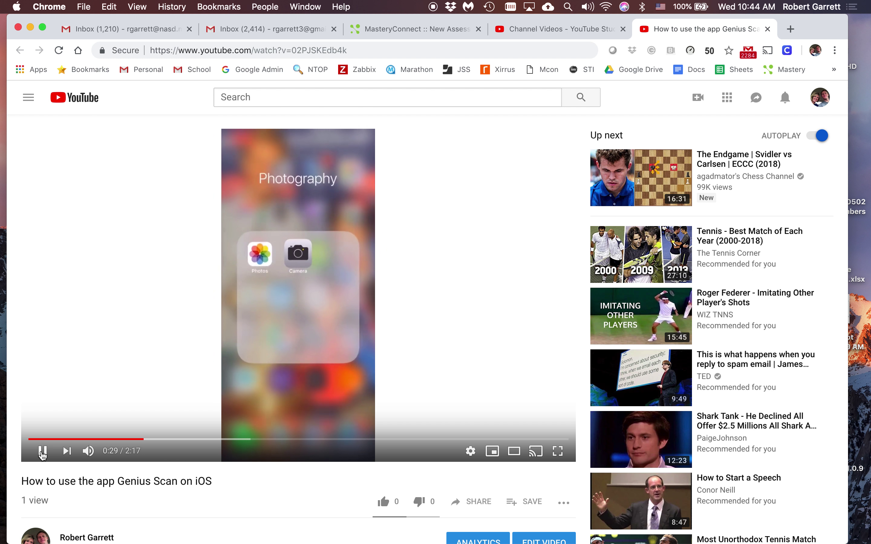
{"action": "left_click", "coordinate": [43, 451]}
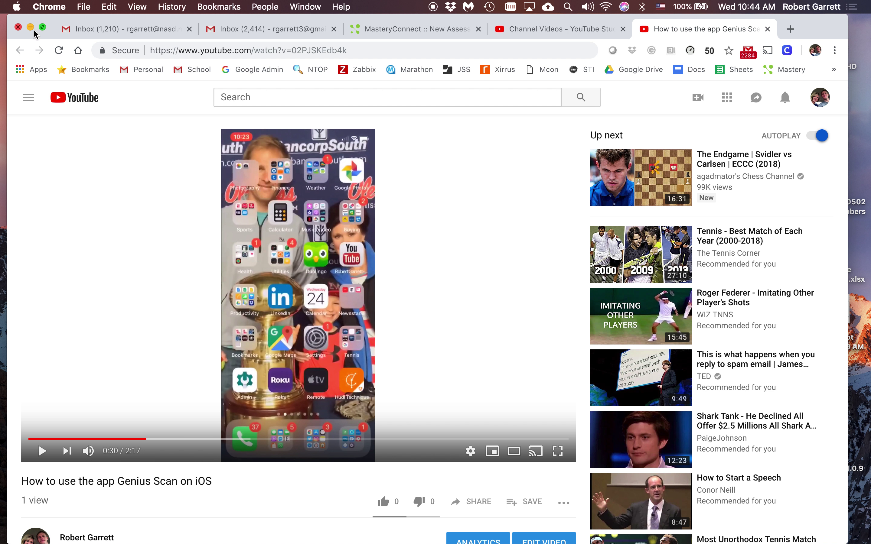
{"action": "left_click", "coordinate": [382, 30]}
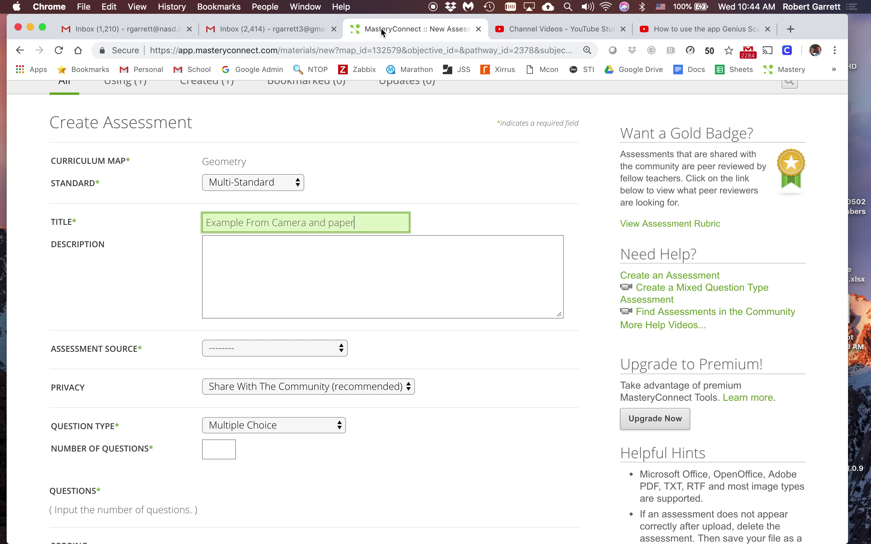
Step: Set the source to Upload A File with Perimeter 5 question quiz.pdf and 5 questions
{"action": "left_click", "coordinate": [208, 351]}
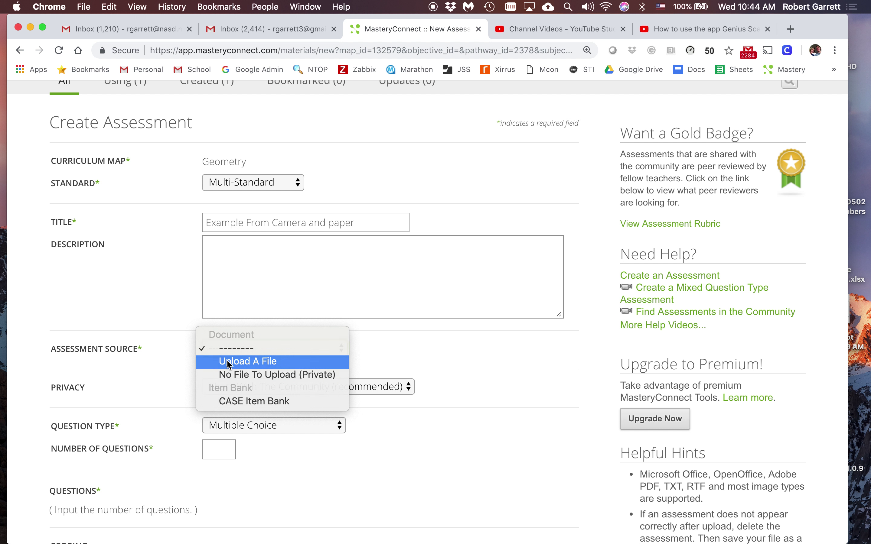
{"action": "left_click", "coordinate": [228, 362]}
{"action": "left_click", "coordinate": [263, 390]}
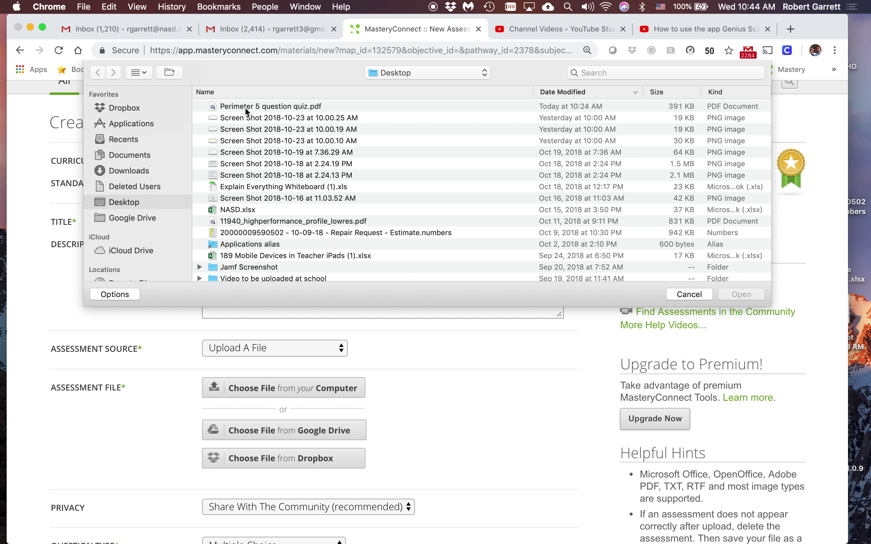
{"action": "left_click", "coordinate": [247, 107]}
{"action": "left_click", "coordinate": [725, 293]}
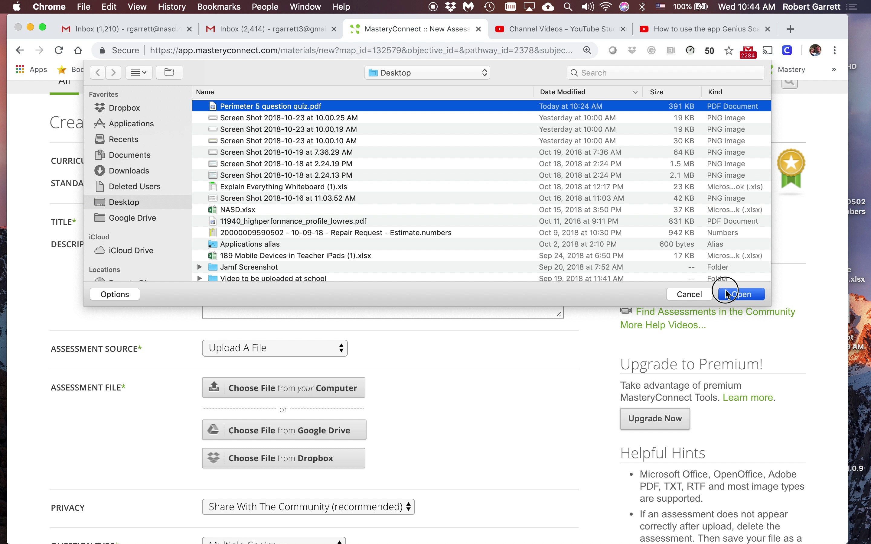
{"action": "scroll", "coordinate": [533, 419], "scroll_direction": "down", "scroll_amount": 5}
{"action": "scroll", "coordinate": [533, 419], "scroll_direction": "down", "scroll_amount": 3}
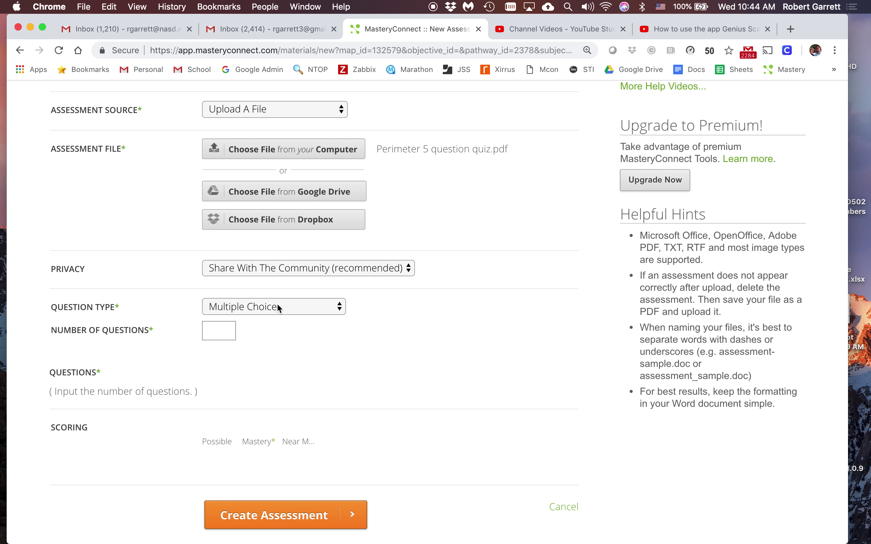
{"action": "left_click", "coordinate": [222, 331]}
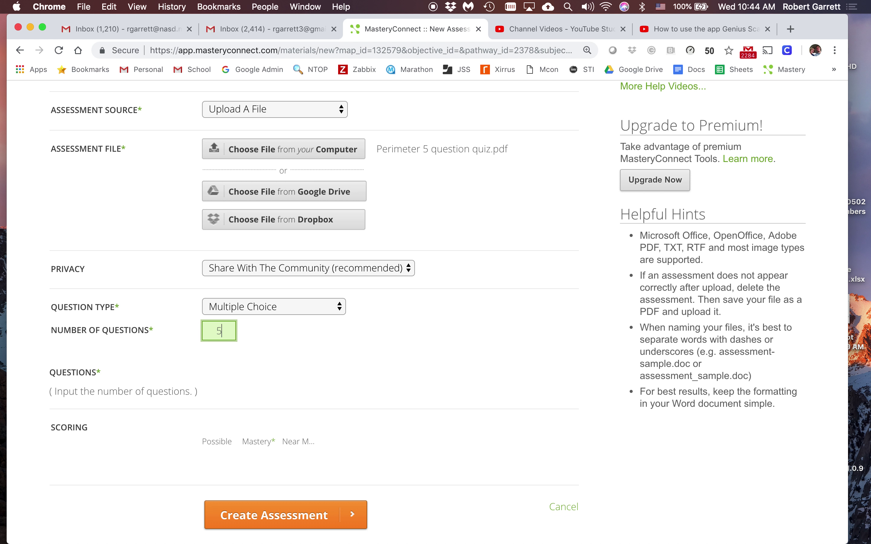
Step: Change the standard for questions 03, 04 and 05 to G-CO.6
{"action": "scroll", "coordinate": [366, 437], "scroll_direction": "down", "scroll_amount": 2}
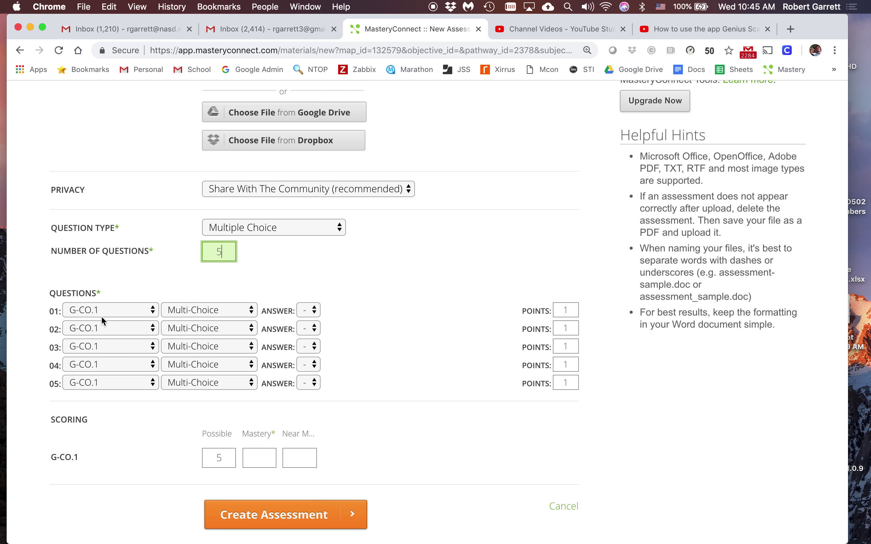
{"action": "left_click", "coordinate": [99, 345]}
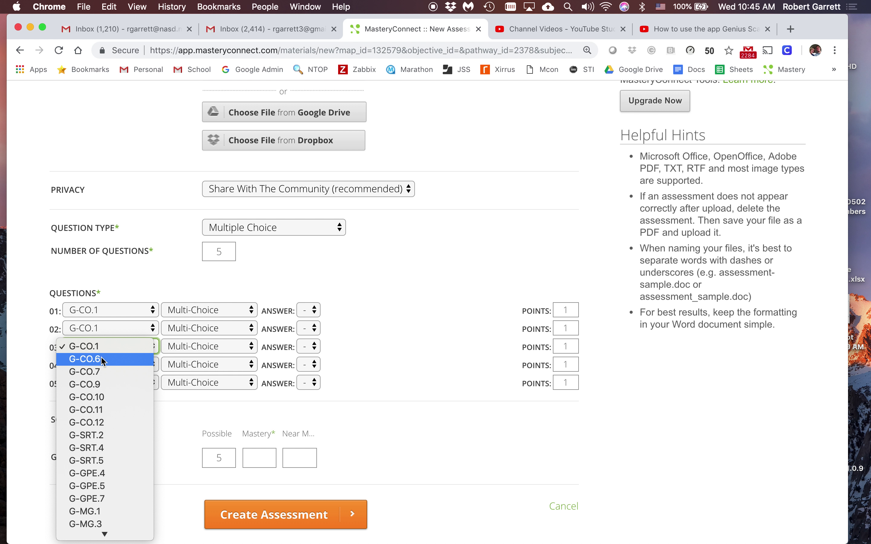
{"action": "left_click", "coordinate": [103, 358]}
{"action": "left_click", "coordinate": [104, 365]}
{"action": "left_click", "coordinate": [104, 377]}
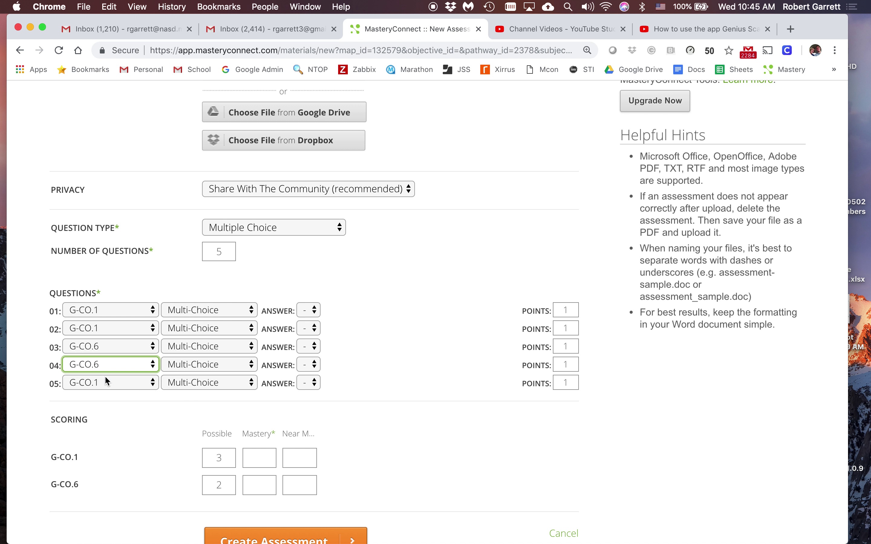
{"action": "left_click", "coordinate": [104, 382]}
{"action": "left_click", "coordinate": [109, 396]}
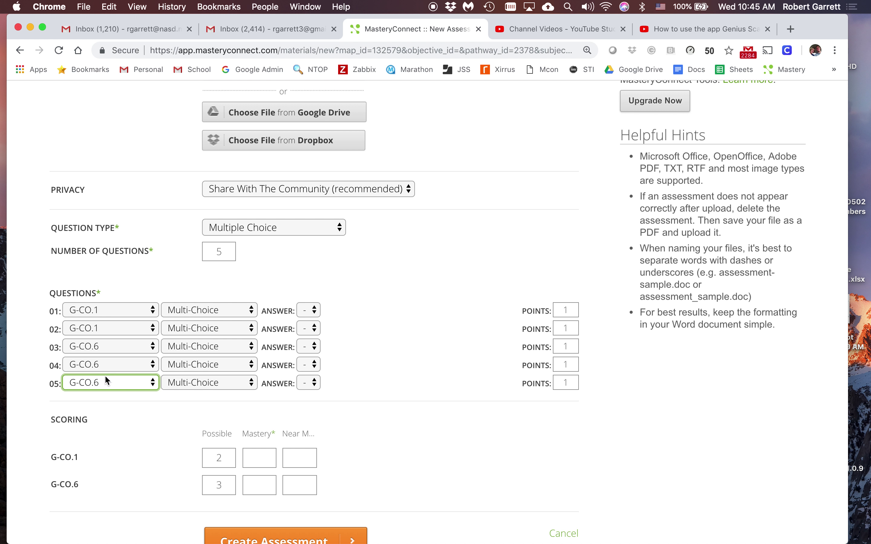
Step: Set the answer key for questions 1–5 to A, B, A, C, D
{"action": "left_click", "coordinate": [312, 310]}
{"action": "left_click", "coordinate": [306, 323]}
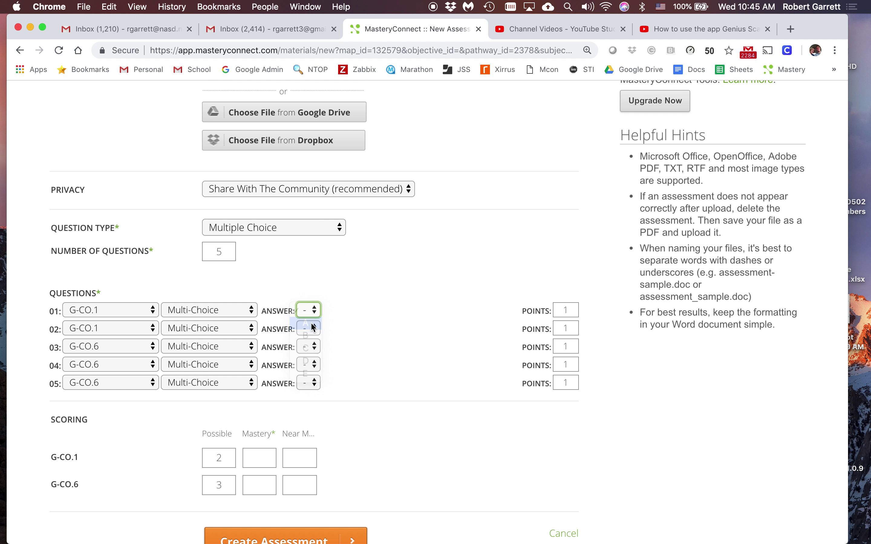
{"action": "left_click", "coordinate": [311, 329]}
{"action": "left_click", "coordinate": [310, 354]}
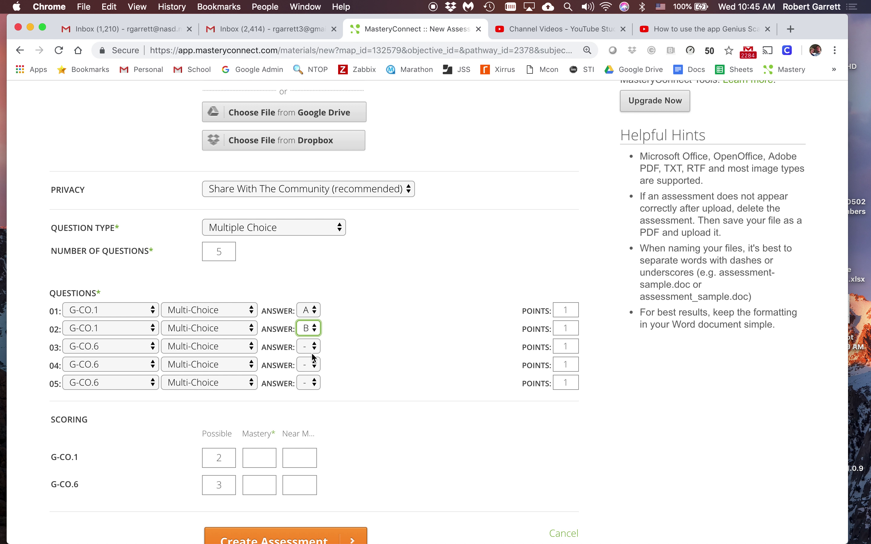
{"action": "left_click", "coordinate": [312, 347]}
{"action": "left_click", "coordinate": [313, 362]}
{"action": "left_click", "coordinate": [311, 365]}
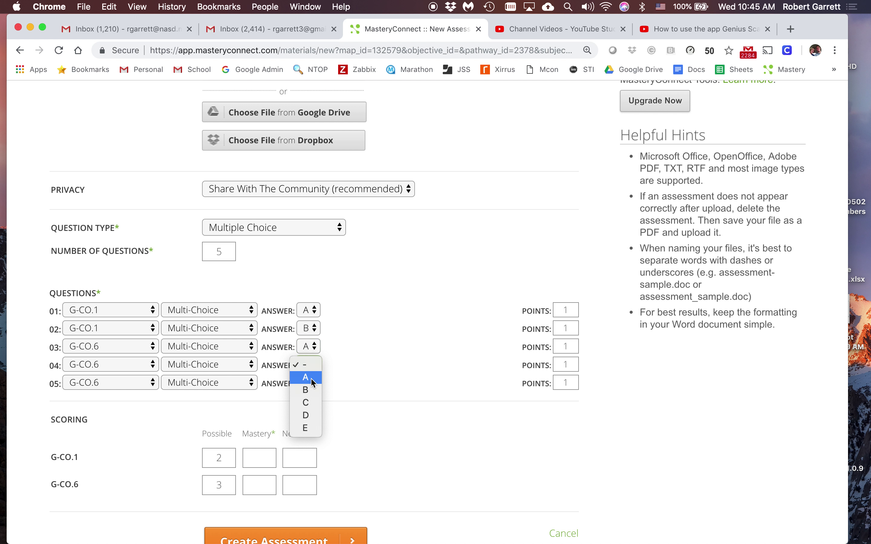
{"action": "left_click", "coordinate": [313, 403]}
{"action": "left_click", "coordinate": [310, 383]}
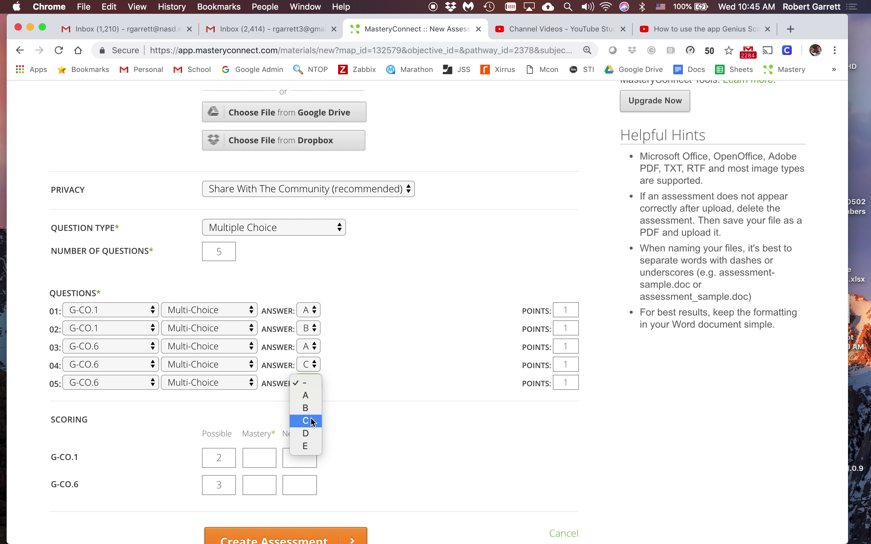
{"action": "left_click", "coordinate": [313, 435]}
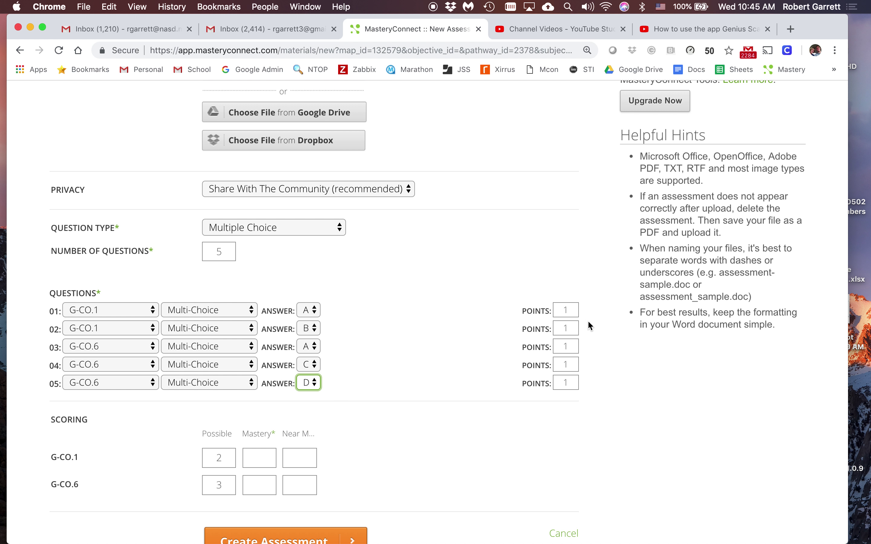
Step: Give each question 20 points, keeping question 5 on G-CO.6
{"action": "left_click", "coordinate": [566, 310]}
{"action": "key", "text": "BackSpace"}
{"action": "type", "text": "20"}
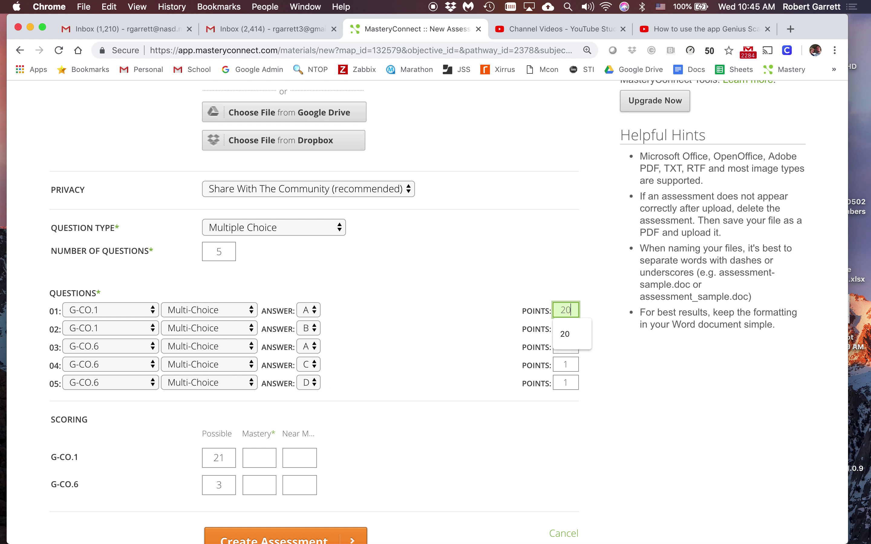
{"action": "key", "text": "Tab"}
{"action": "type", "text": "20"}
{"action": "key", "text": "Tab"}
{"action": "type", "text": "20"}
{"action": "key", "text": "Tab"}
{"action": "type", "text": "2"}
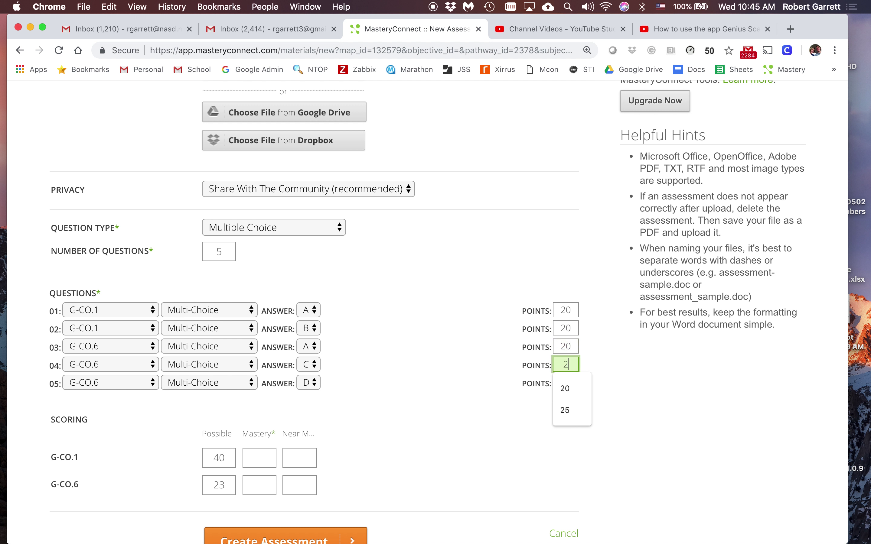
{"action": "type", "text": "0"}
{"action": "key", "text": "Tab"}
{"action": "type", "text": "20"}
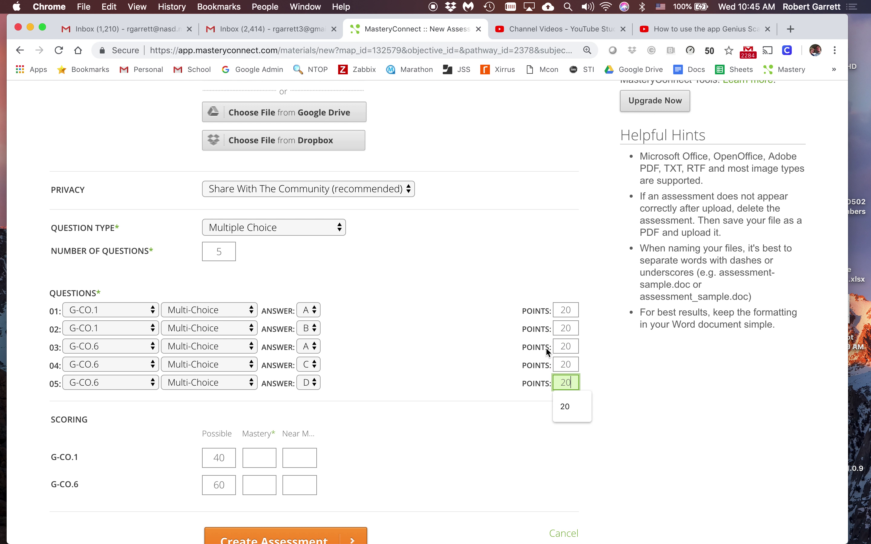
{"action": "left_click", "coordinate": [494, 393]}
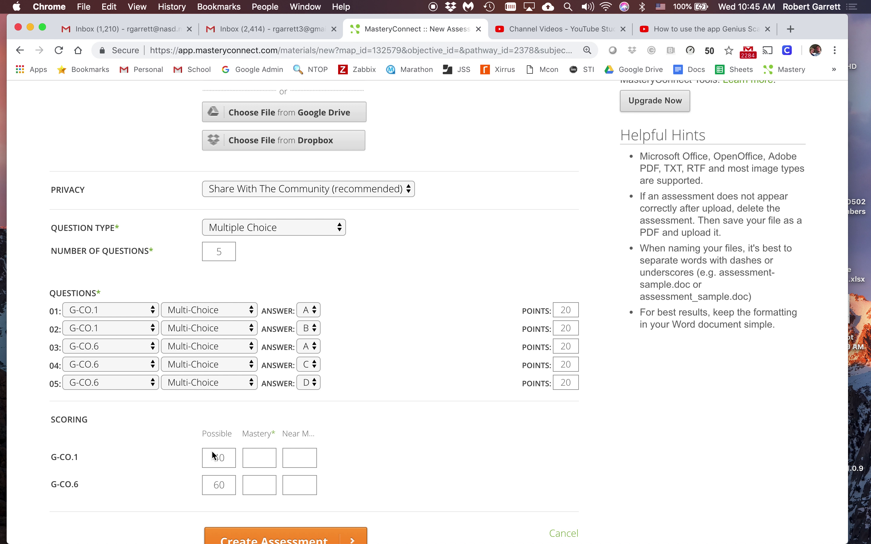
{"action": "left_click", "coordinate": [86, 383]}
{"action": "left_click", "coordinate": [56, 350]}
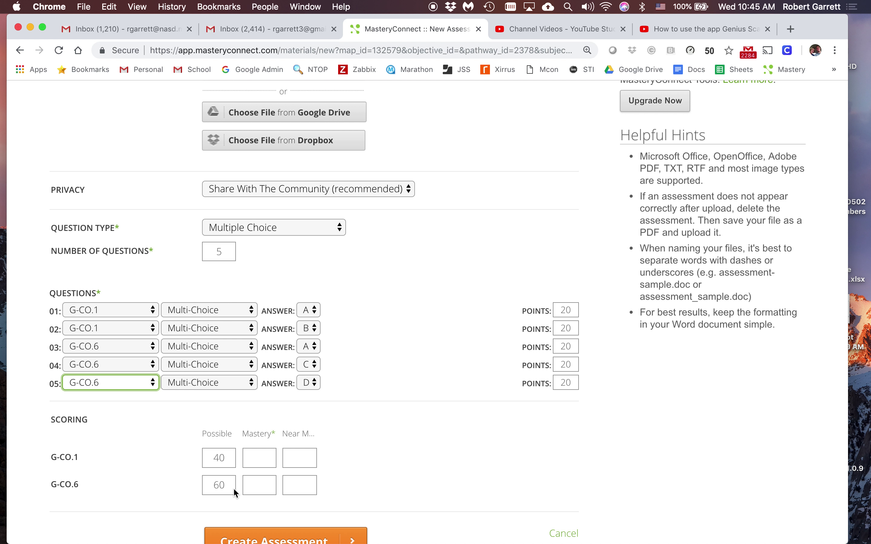
Step: Enter Mastery 32 / Near Mastery 25 for G-CO.1 and 36 / 28 for G-CO.6
{"action": "left_click", "coordinate": [257, 462]}
{"action": "type", "text": "32"}
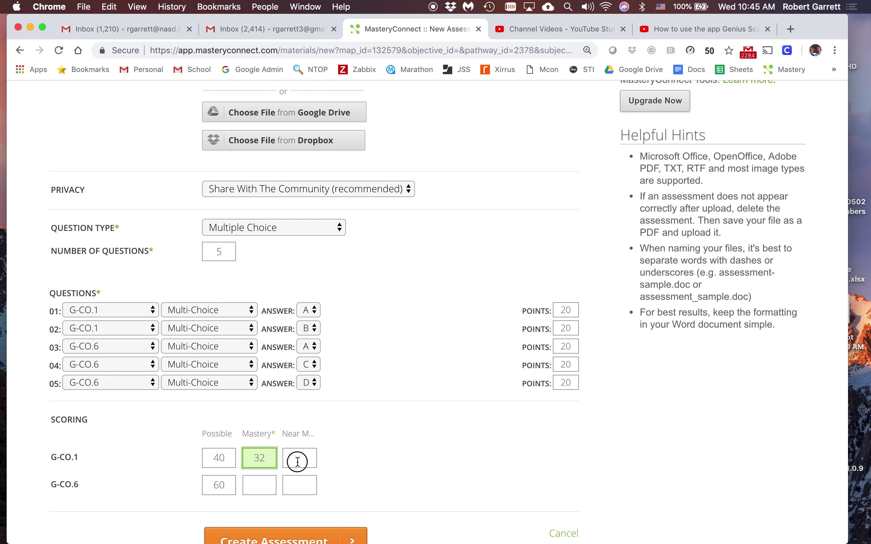
{"action": "left_click", "coordinate": [297, 458]}
{"action": "type", "text": "25"}
{"action": "left_click", "coordinate": [259, 483]}
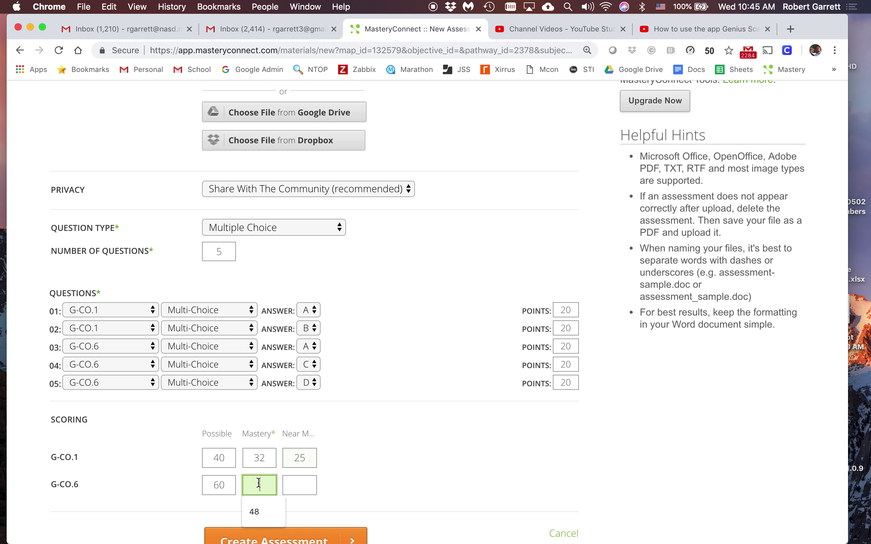
{"action": "type", "text": "36"}
{"action": "left_click", "coordinate": [308, 486]}
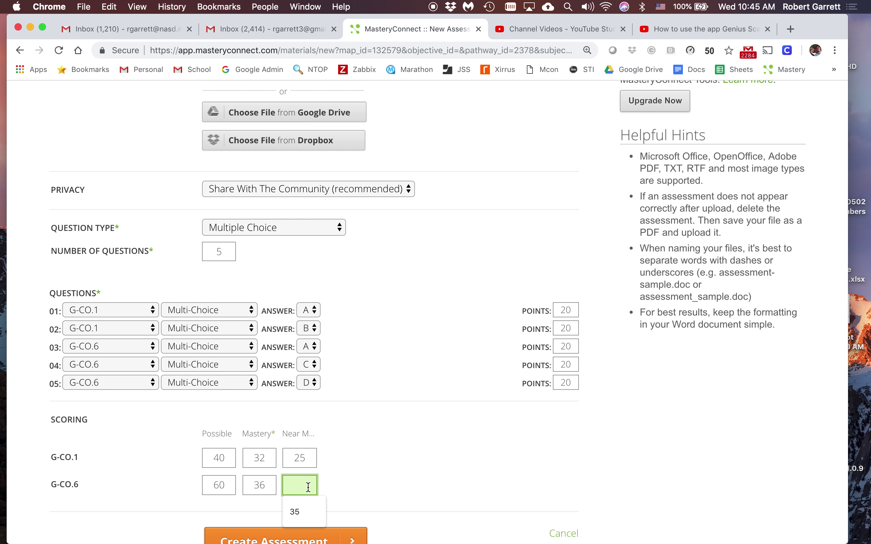
{"action": "type", "text": "28"}
{"action": "left_click", "coordinate": [417, 467]}
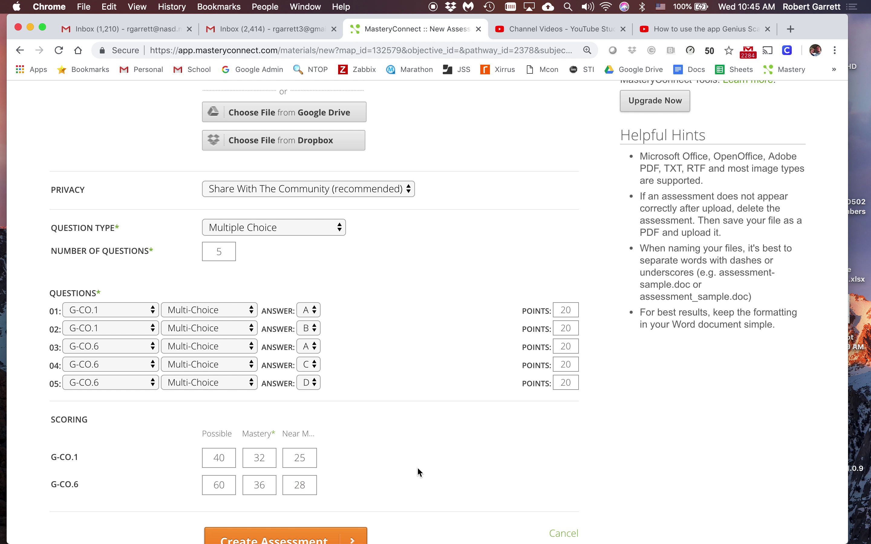
{"action": "scroll", "coordinate": [417, 467], "scroll_direction": "down", "scroll_amount": 2}
{"action": "scroll", "coordinate": [417, 467], "scroll_direction": "up", "scroll_amount": 10}
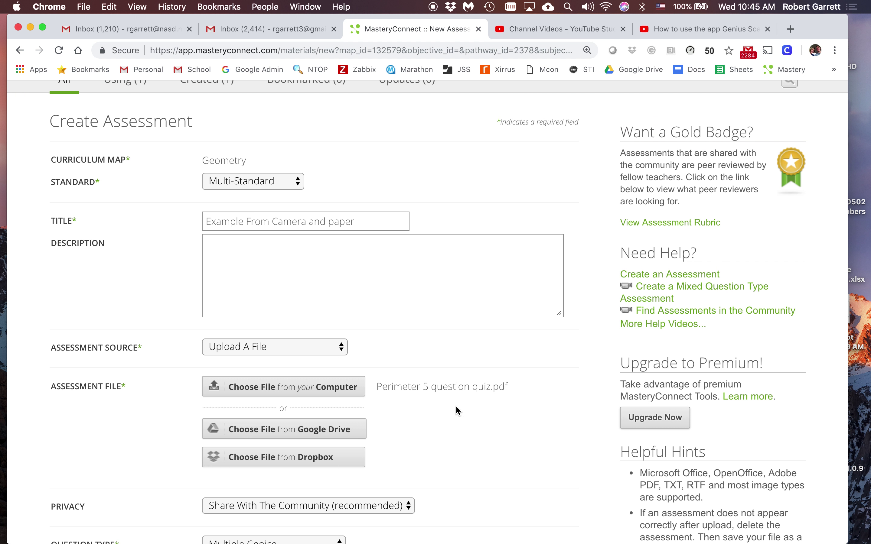
Step: Create the assessment, then apply the map updates to both Geometry trackers
{"action": "scroll", "coordinate": [456, 408], "scroll_direction": "down", "scroll_amount": 2}
{"action": "scroll", "coordinate": [439, 464], "scroll_direction": "down", "scroll_amount": 6}
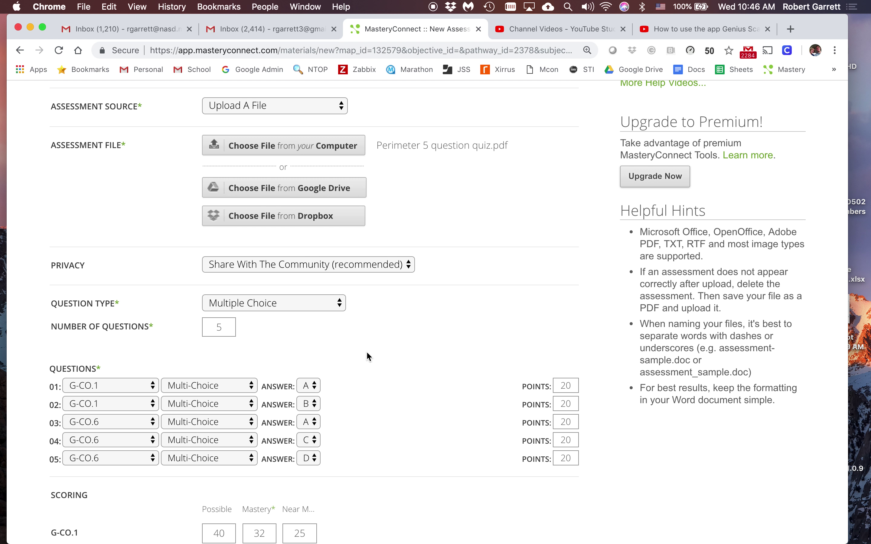
{"action": "scroll", "coordinate": [366, 371], "scroll_direction": "down", "scroll_amount": 3}
{"action": "scroll", "coordinate": [366, 379], "scroll_direction": "down", "scroll_amount": 1}
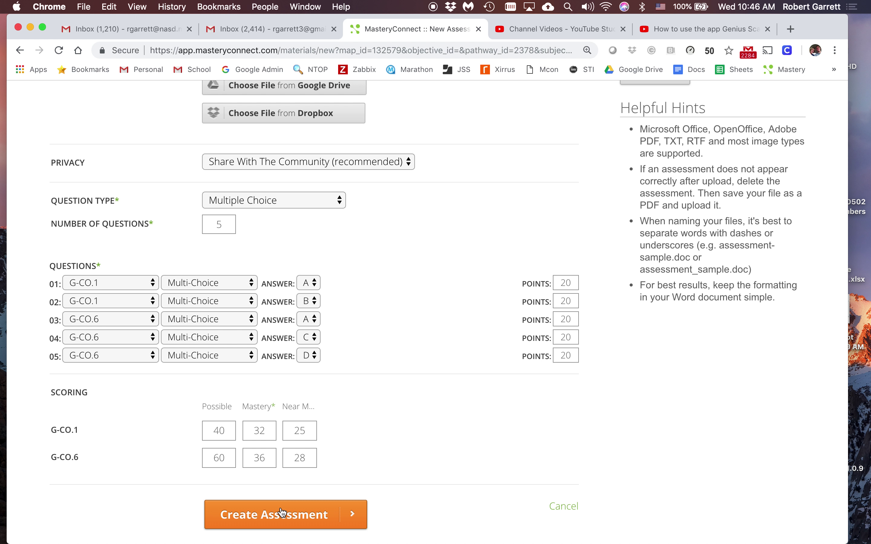
{"action": "left_click", "coordinate": [280, 519]}
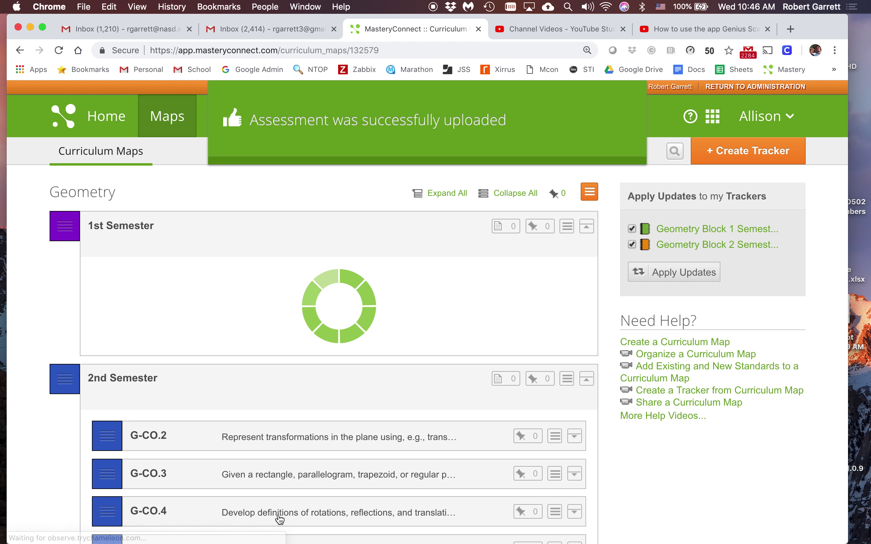
{"action": "left_click", "coordinate": [661, 273]}
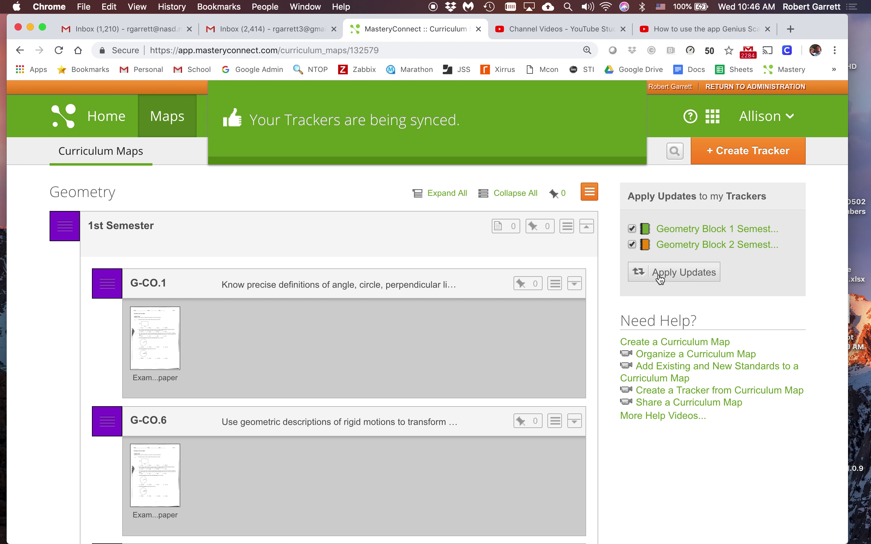